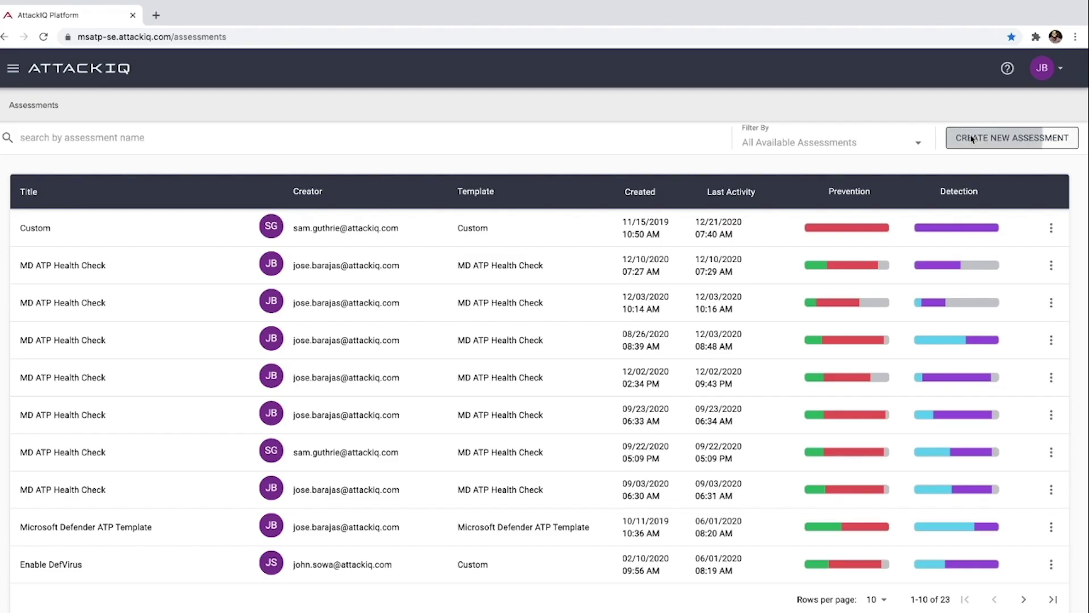
- Start a new assessment from a template and filter the templates by 'ATP Hea'
left_click(974, 139)
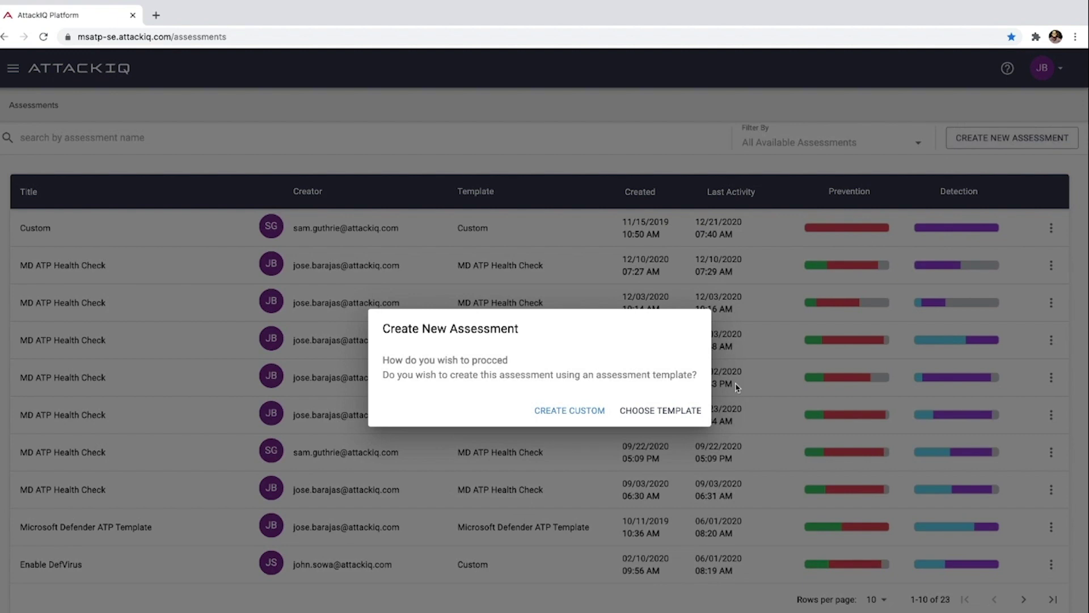
left_click(680, 409)
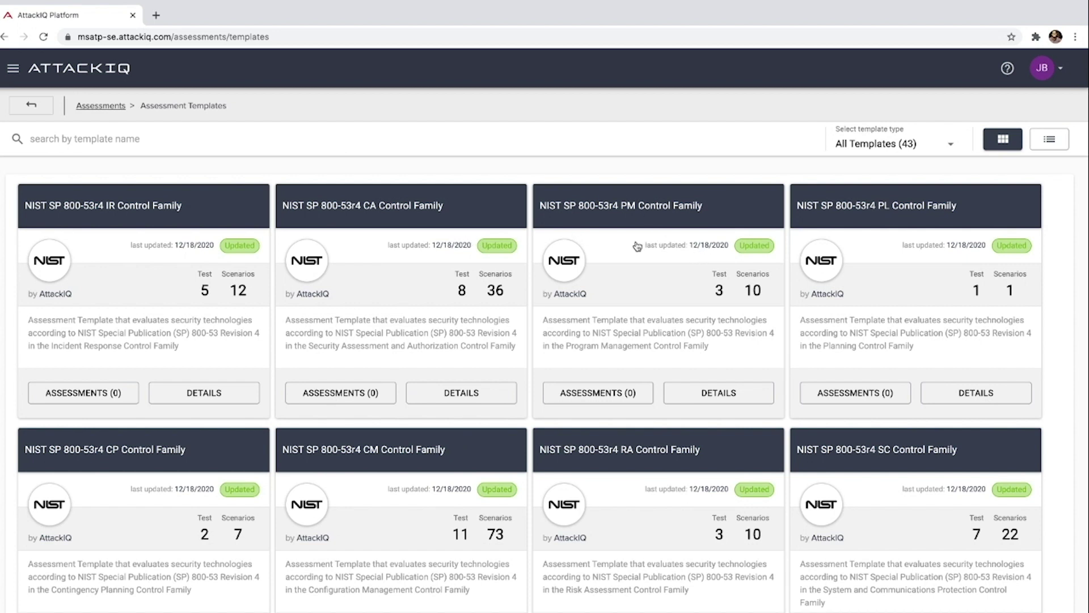
left_click(513, 138)
type("ATP Hea")
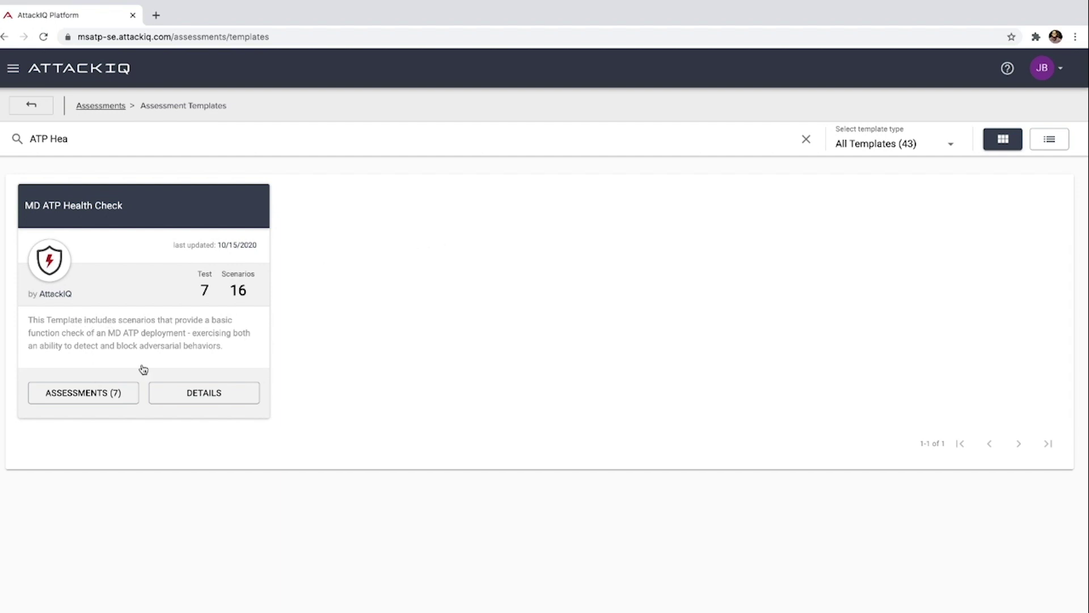
- Create an MD ATP Health Check assessment on w10atp-se and w10atp2-se, then review its 6 tests
left_click(205, 391)
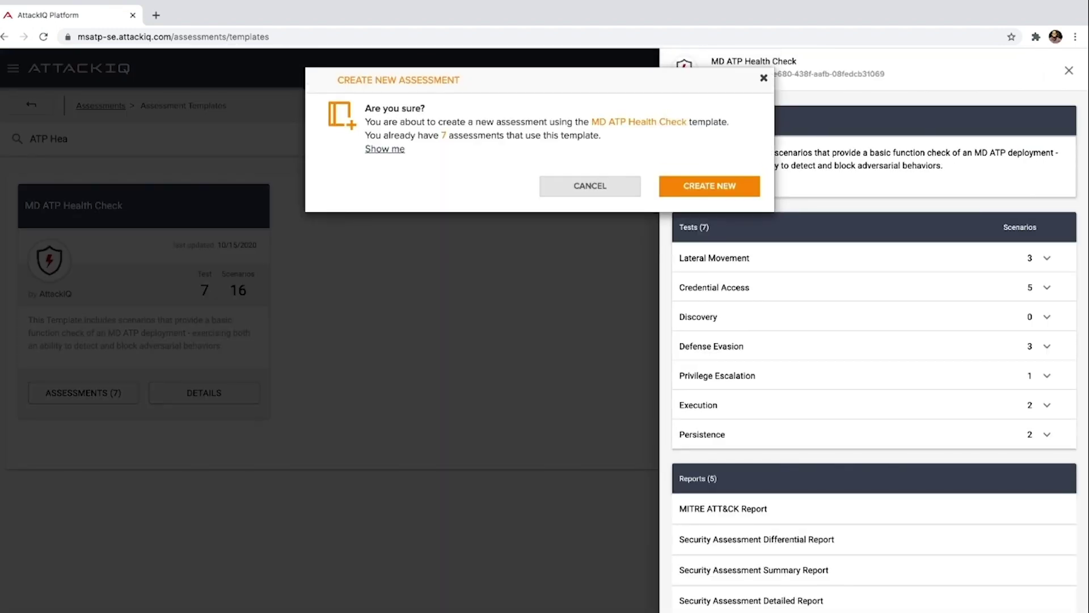
left_click(715, 187)
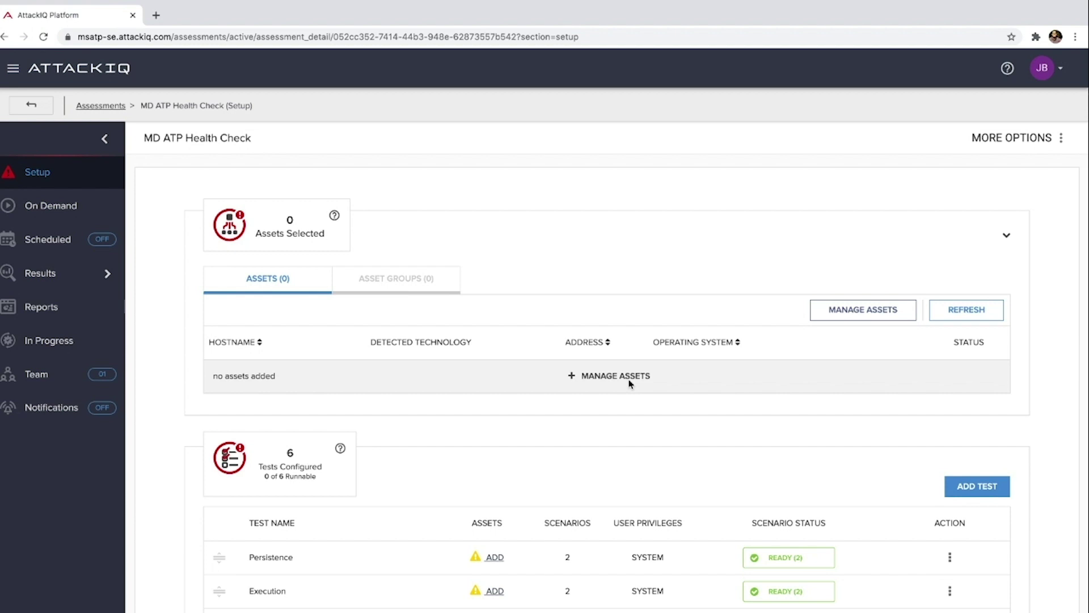
left_click(610, 377)
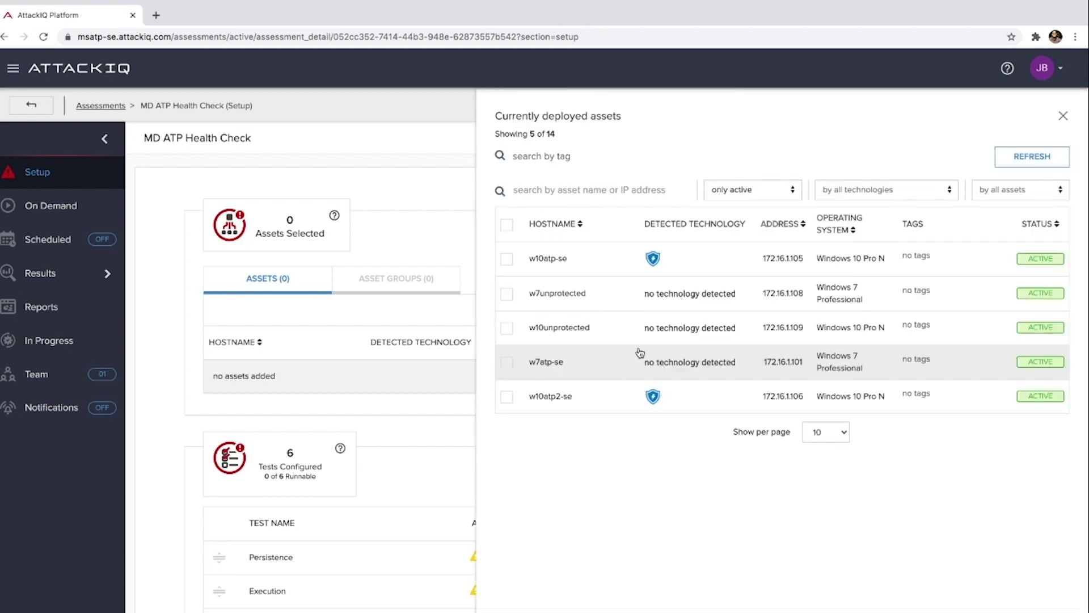
left_click(653, 265)
left_click(695, 403)
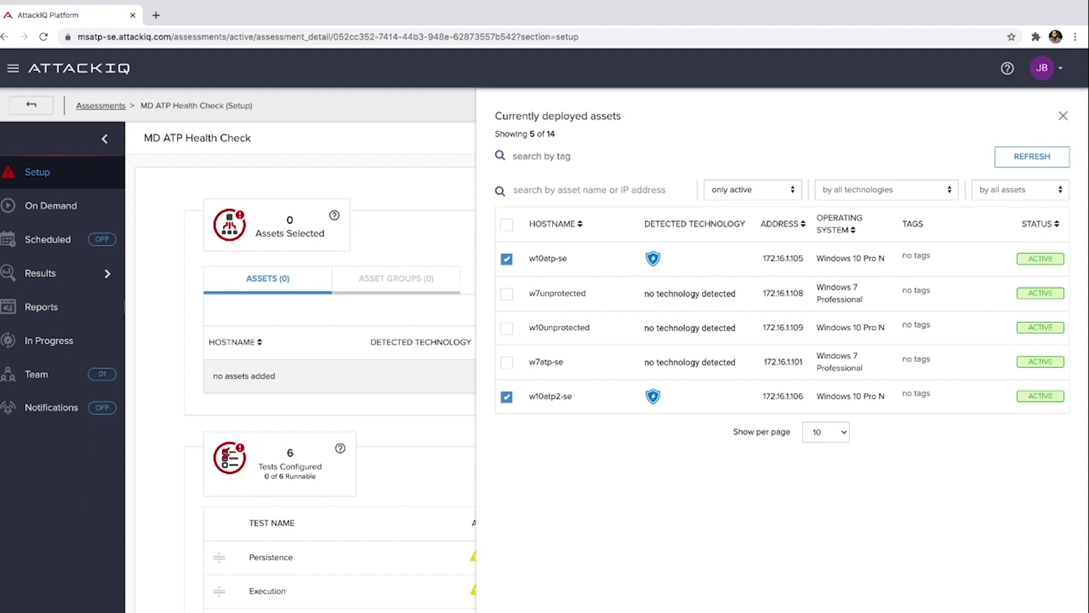
key("Escape")
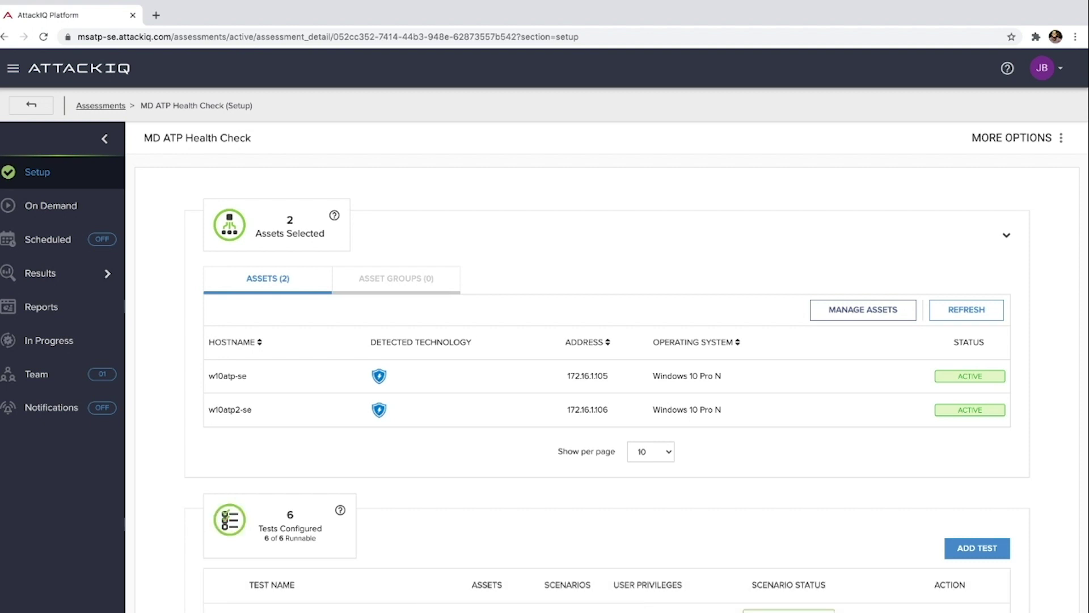
scroll(409, 522, "down", 4)
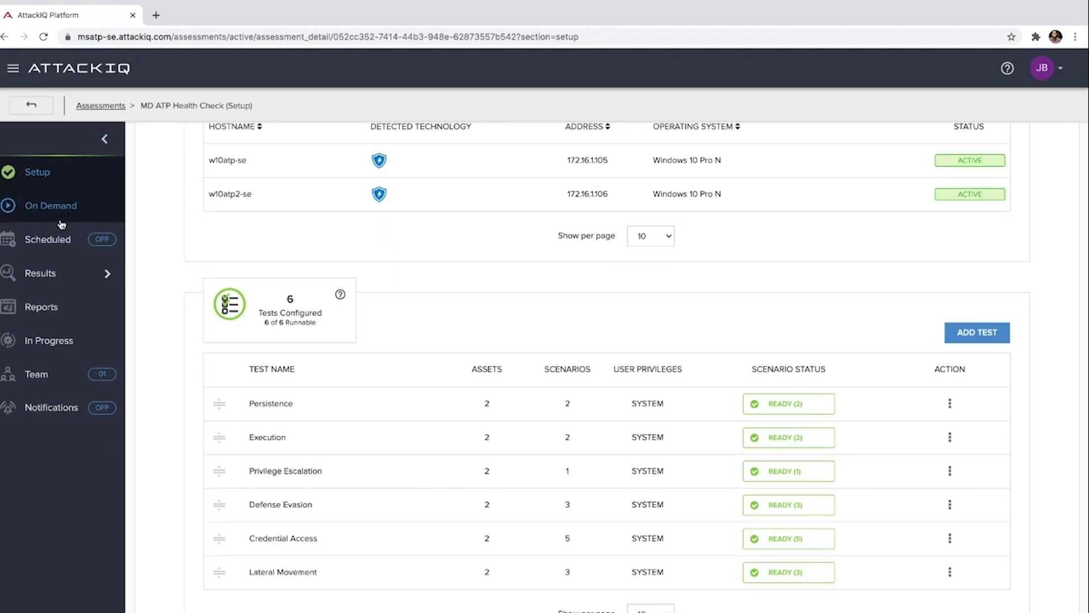
- Run the new MD ATP Health Check assessment on demand and go back to the Assessments list
left_click(61, 220)
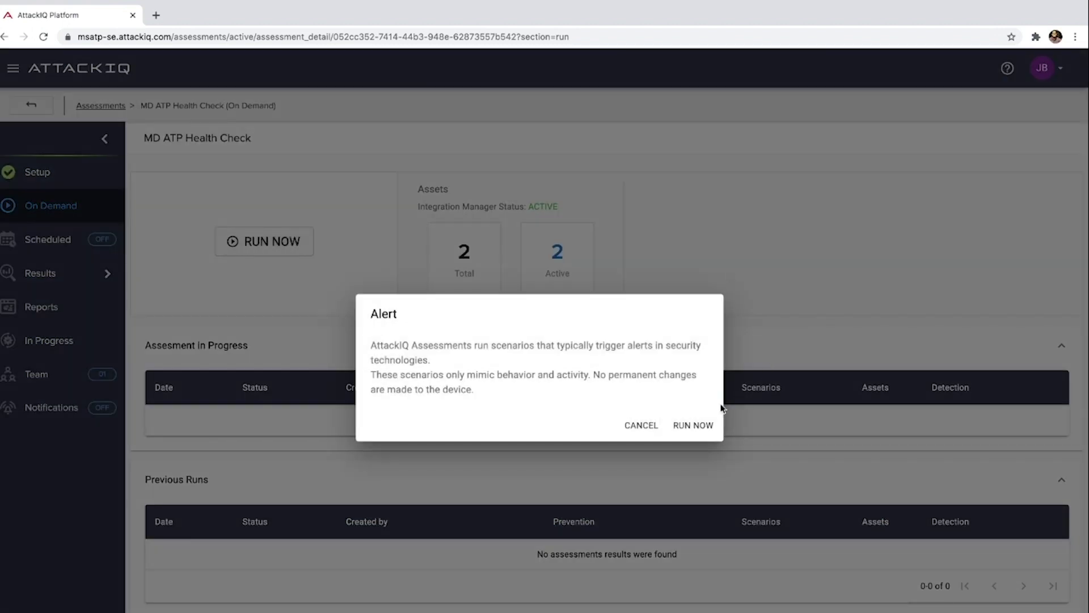
left_click(696, 425)
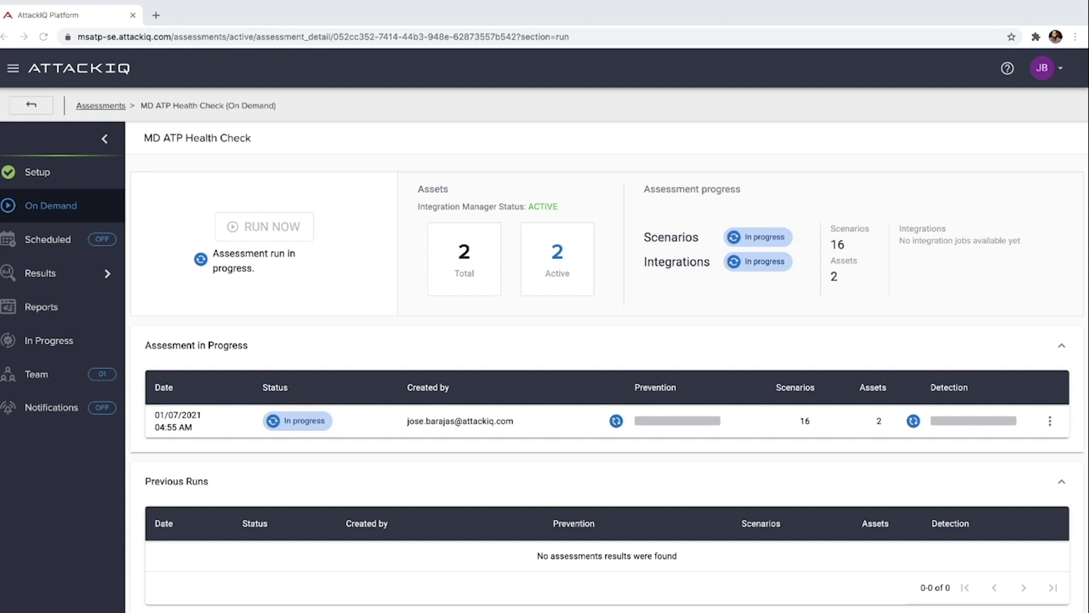
left_click(108, 106)
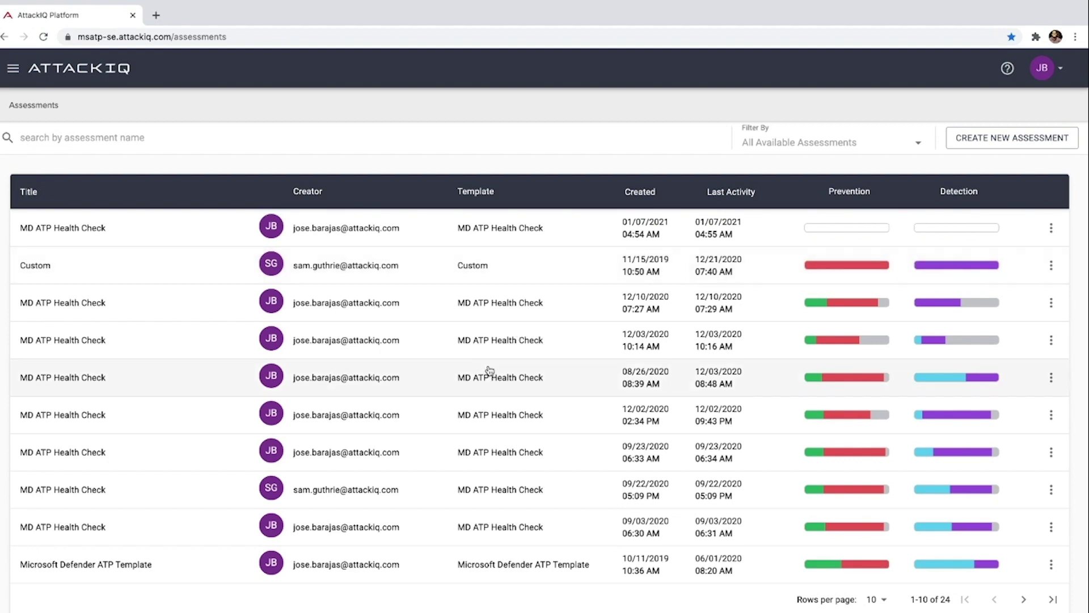
- Open the 08/26/2020 Health Check run and review its 60% combined, 20% prevented, 56% detected scores
left_click(62, 377)
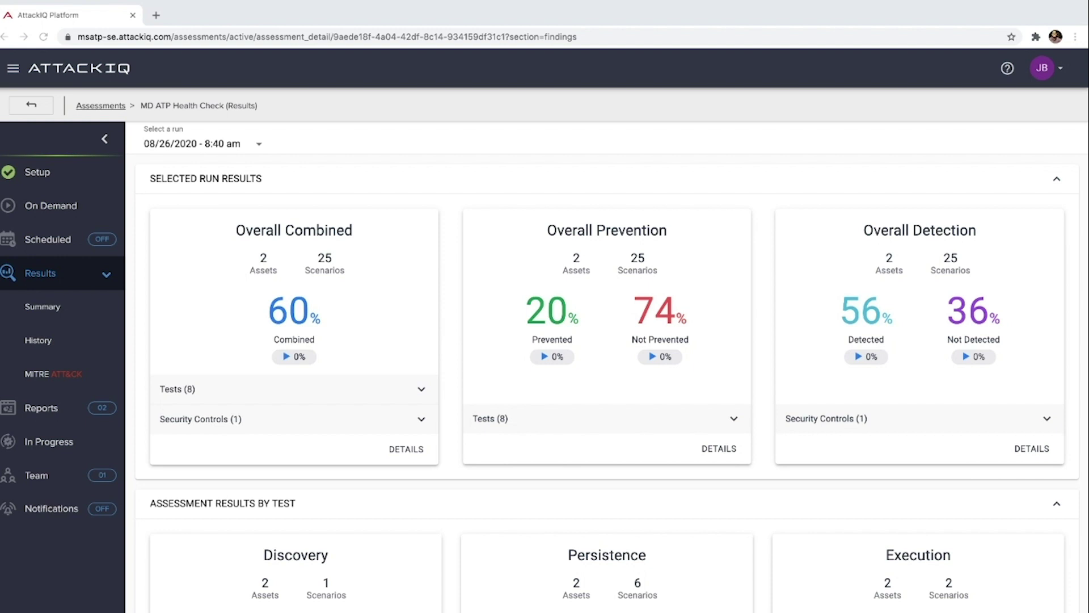
scroll(611, 345, "down", 2)
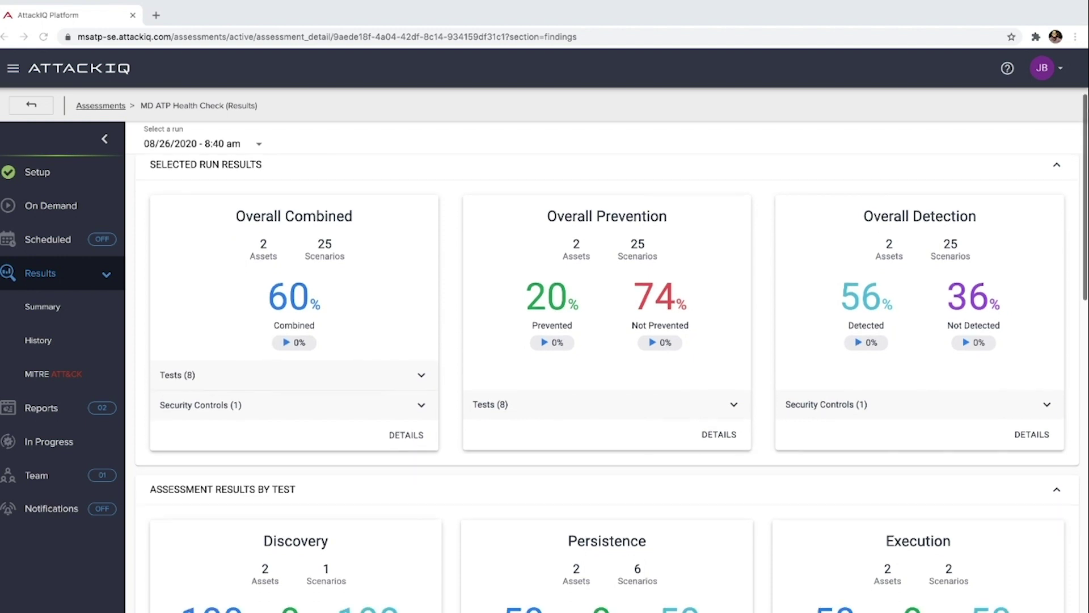
scroll(607, 377, "down", 1)
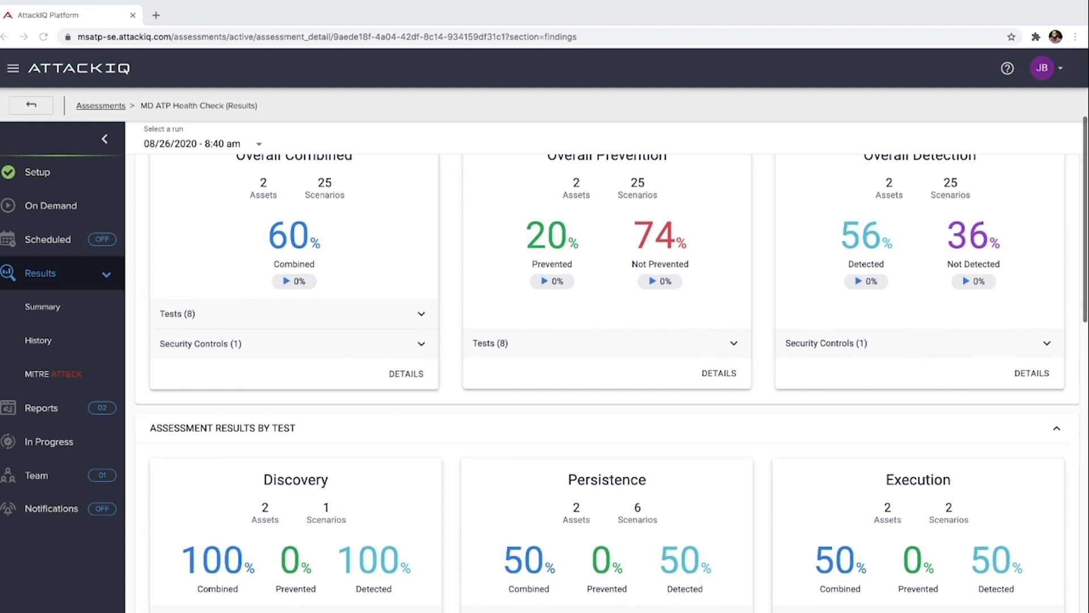
scroll(607, 369, "down", 1)
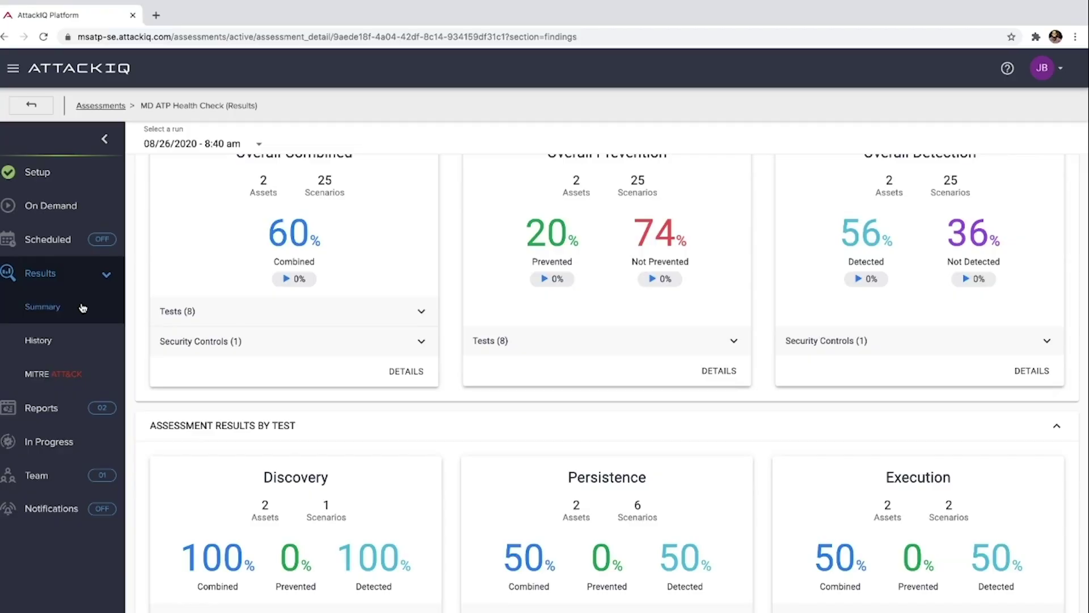
scroll(607, 369, "down", 1)
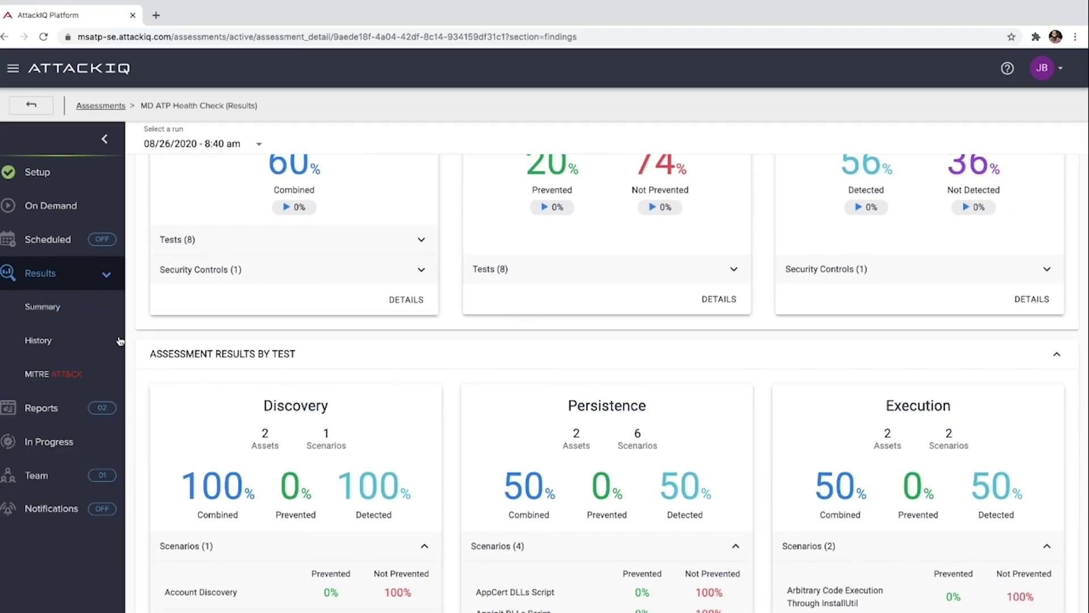
- Open the Account Discovery row from the run's Summary scenario table
left_click(83, 313)
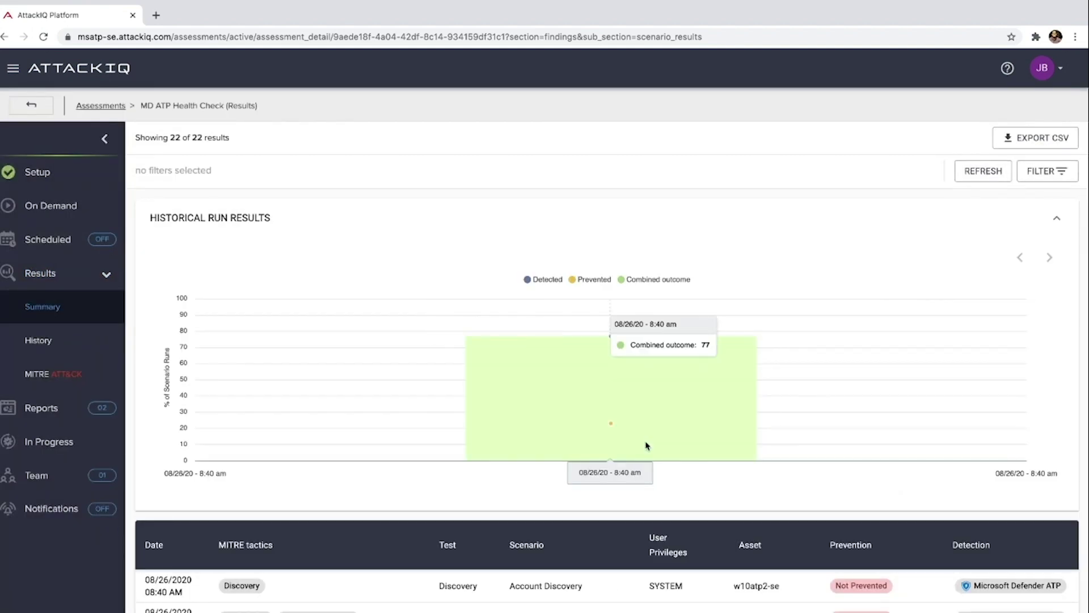
scroll(647, 446, "down", 2)
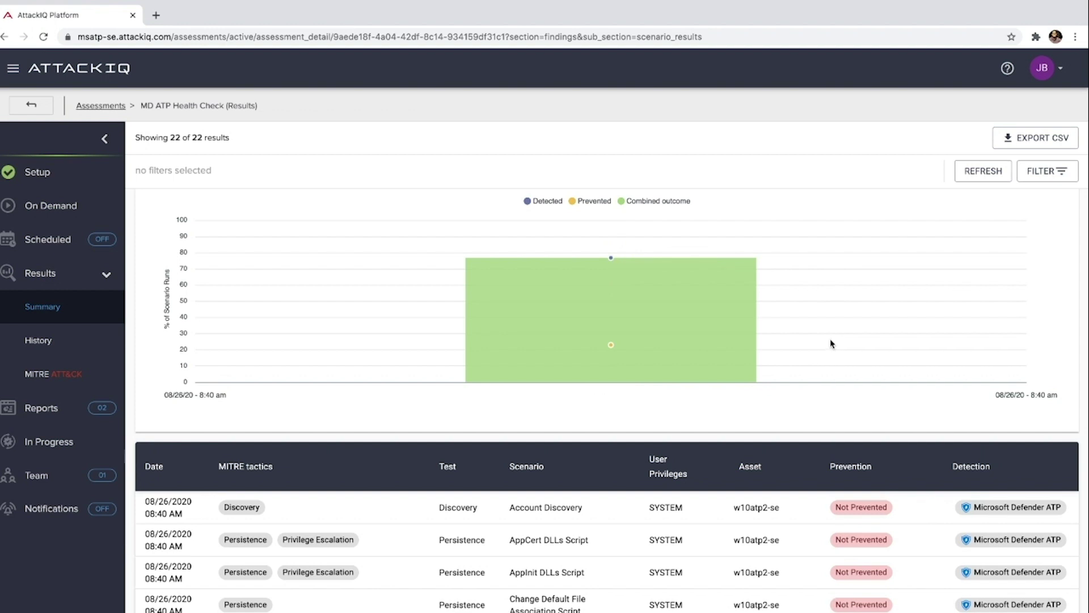
scroll(831, 344, "down", 1)
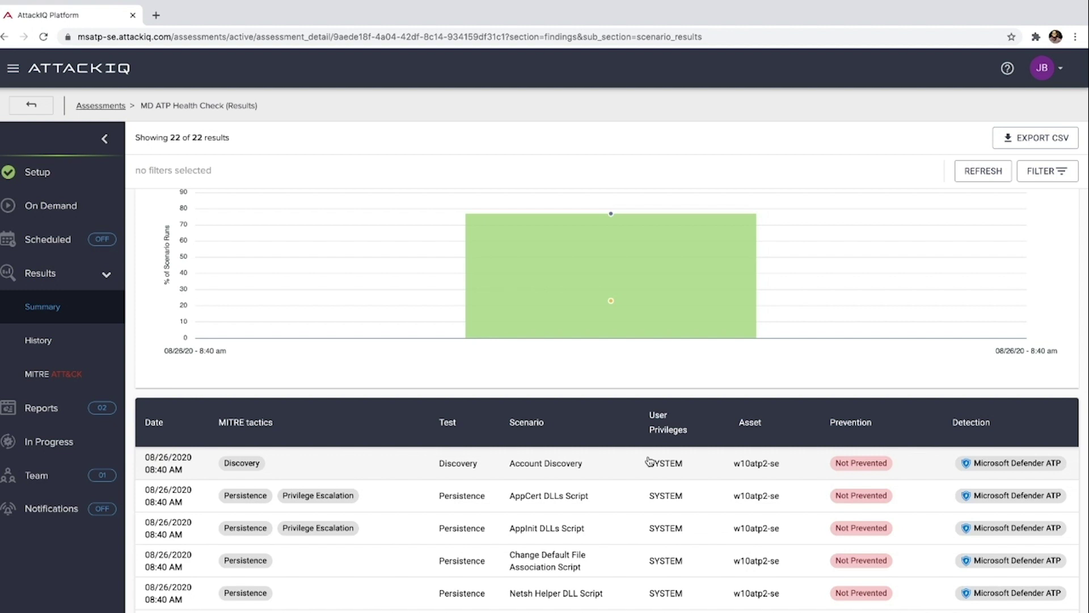
left_click(650, 460)
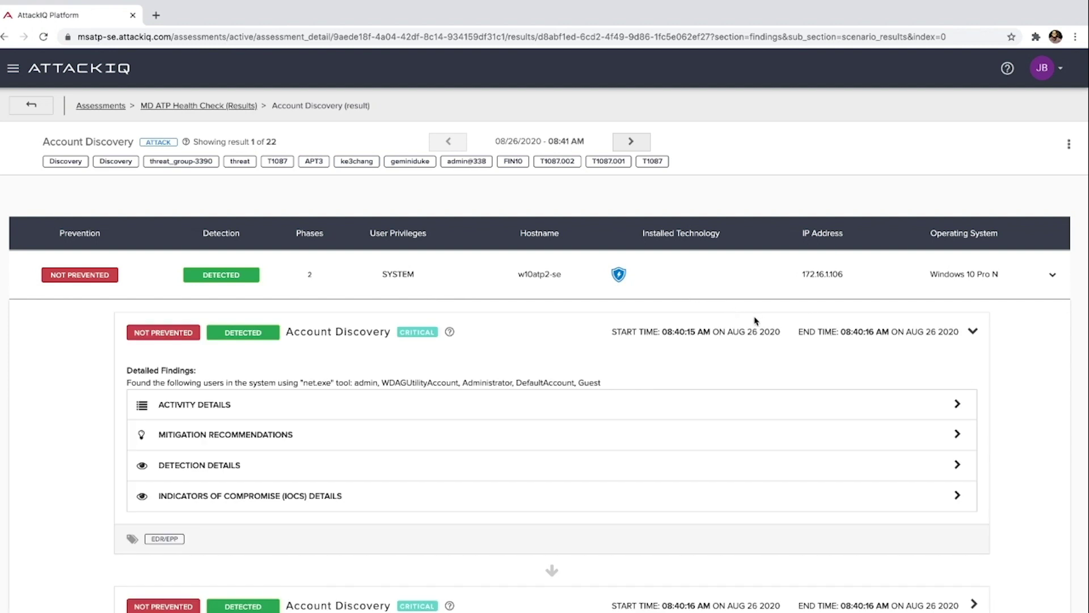
- Expand Detection Details to show Microsoft Defender ATP's detection events for Account Discovery
scroll(755, 320, "down", 2)
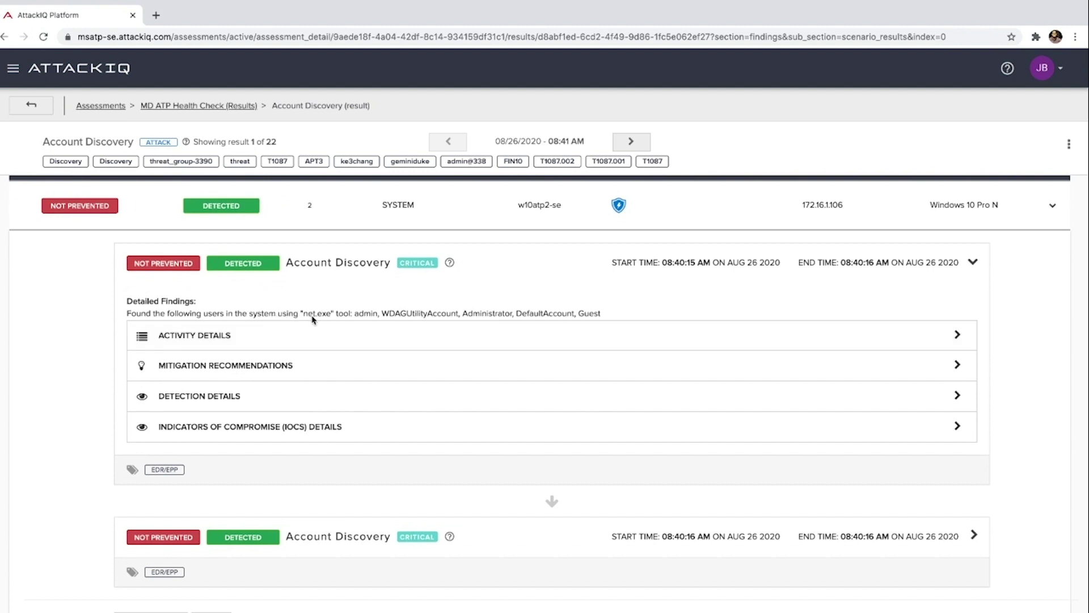
left_click(273, 394)
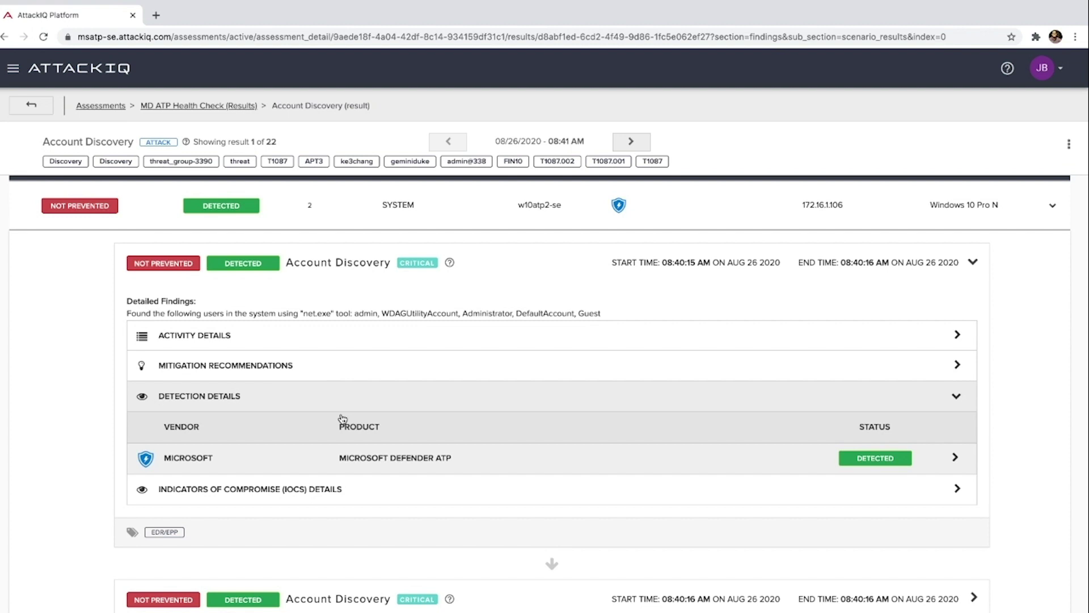
left_click(643, 456)
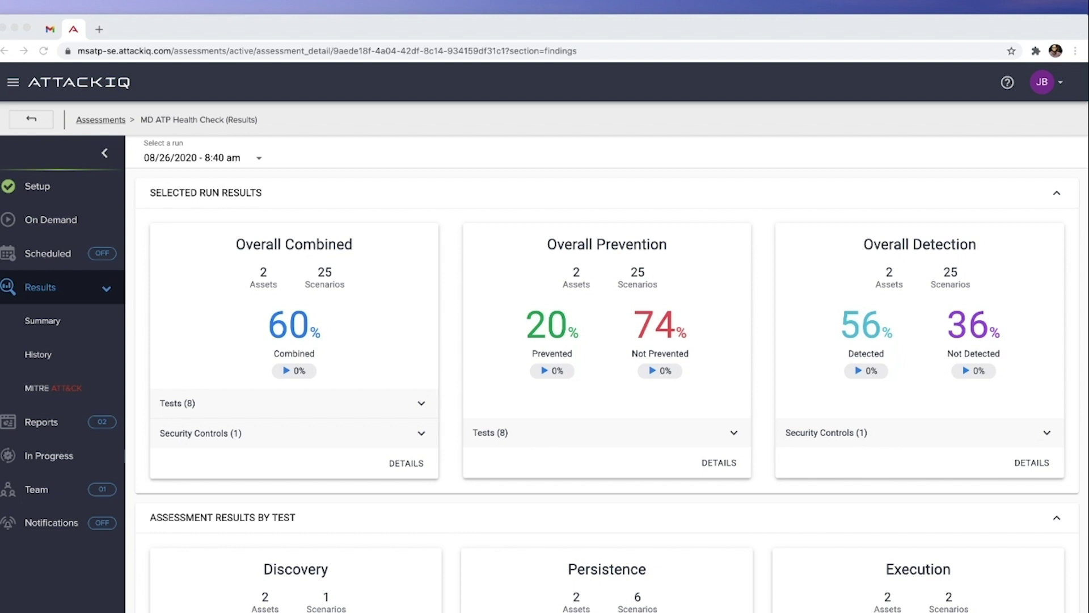
scroll(607, 363, "down", 4)
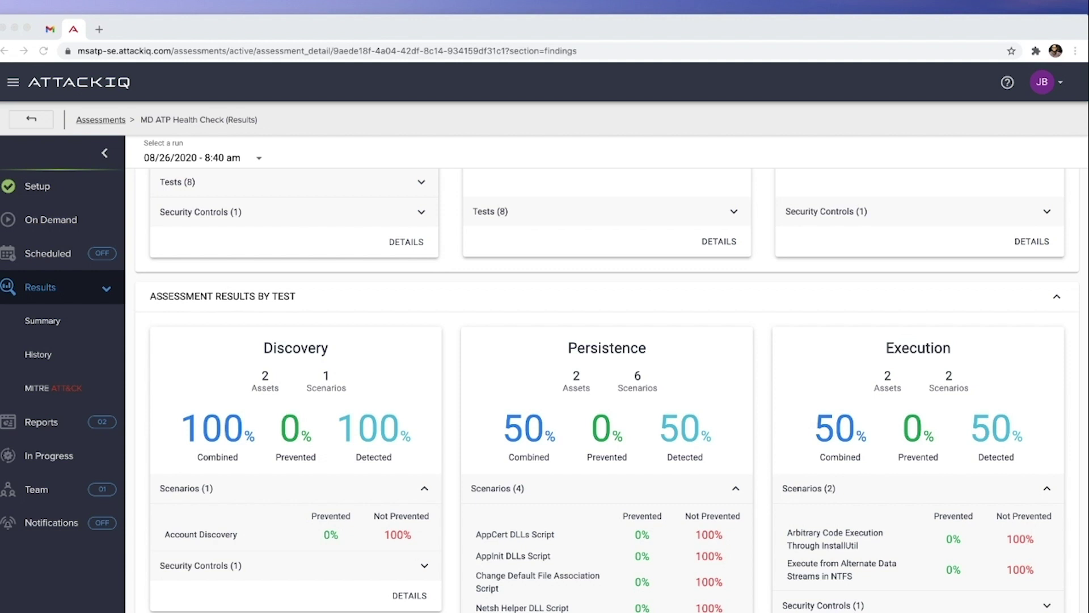
- Filter the results to the AppCert DLLs Script scenario and open its detailed result
left_click(583, 538)
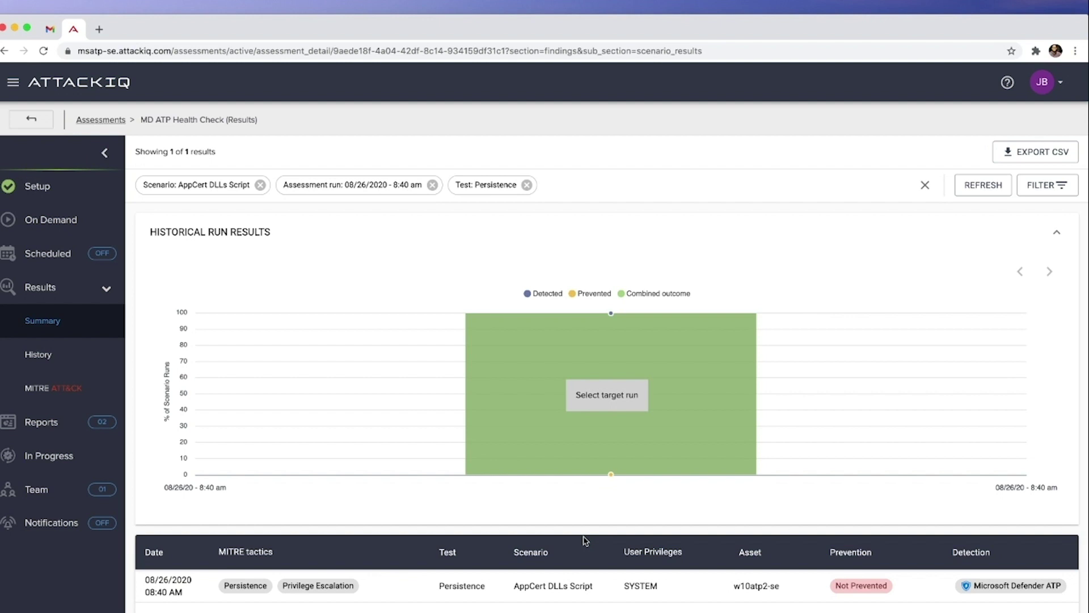
left_click(536, 583)
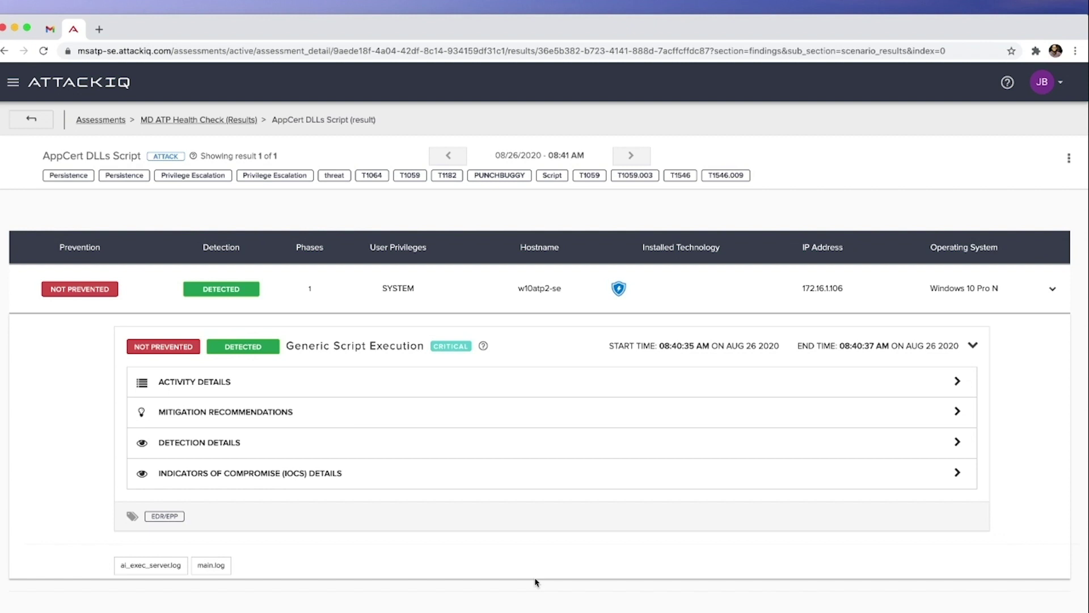
- Review the AppCert DLLs Script activity log, then re-expand the result row's details
left_click(298, 388)
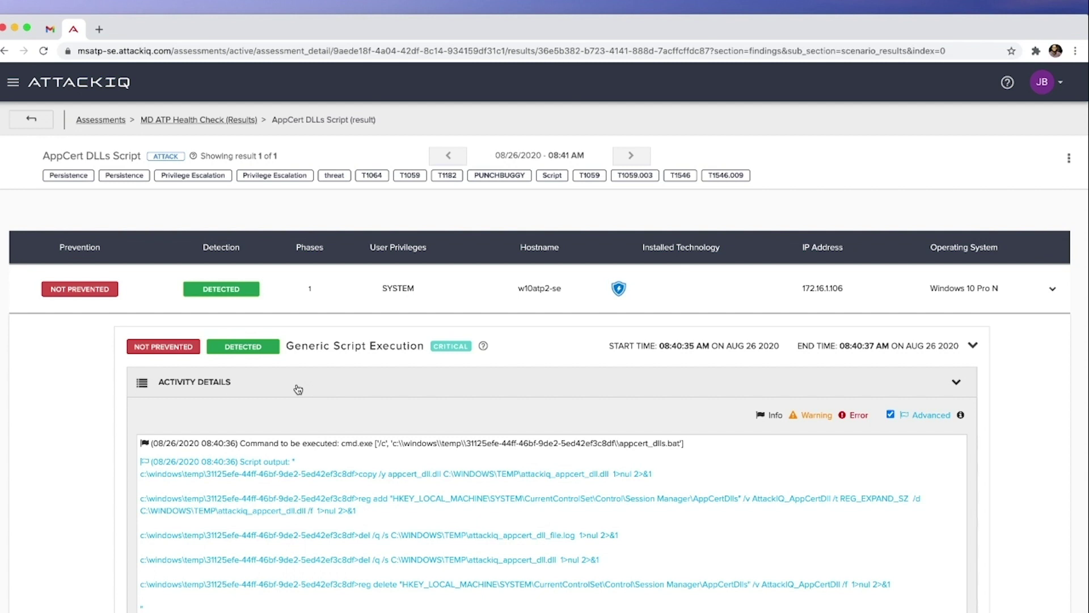
left_click(297, 390)
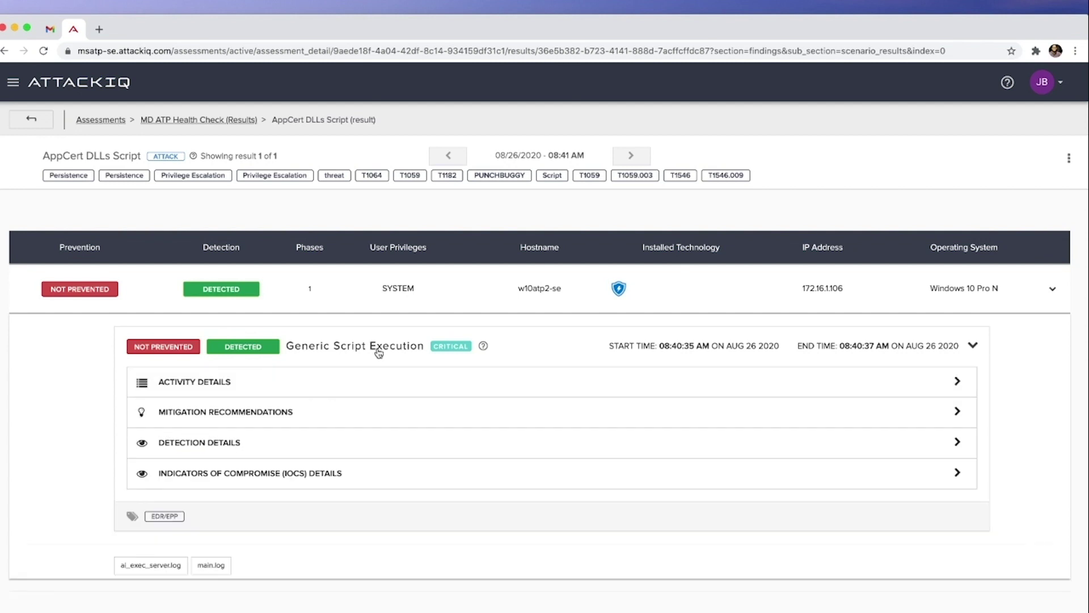
left_click(1070, 159)
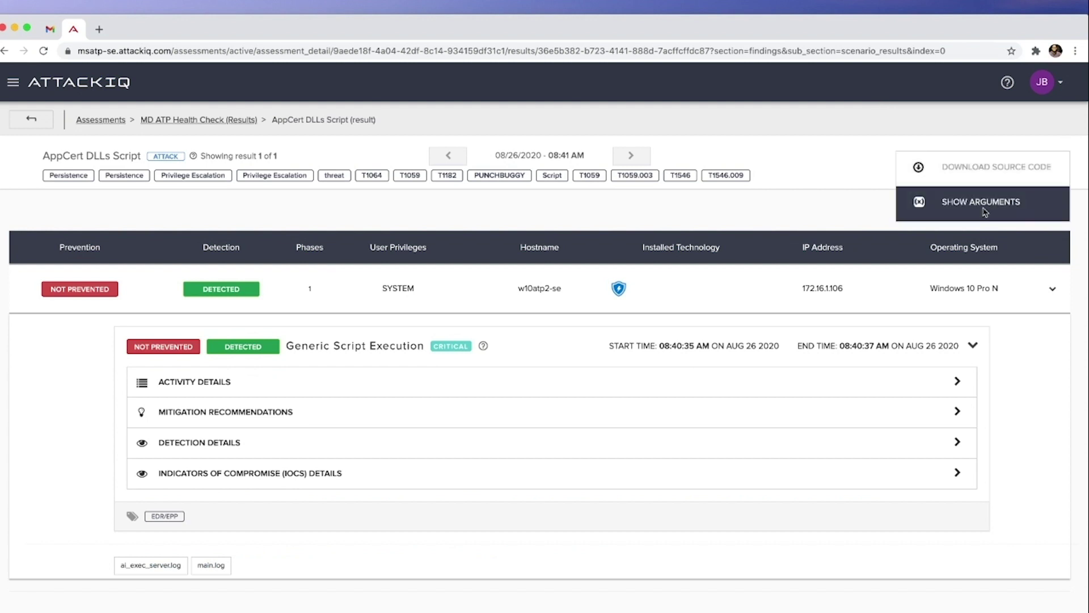
left_click(1025, 174)
left_click(584, 292)
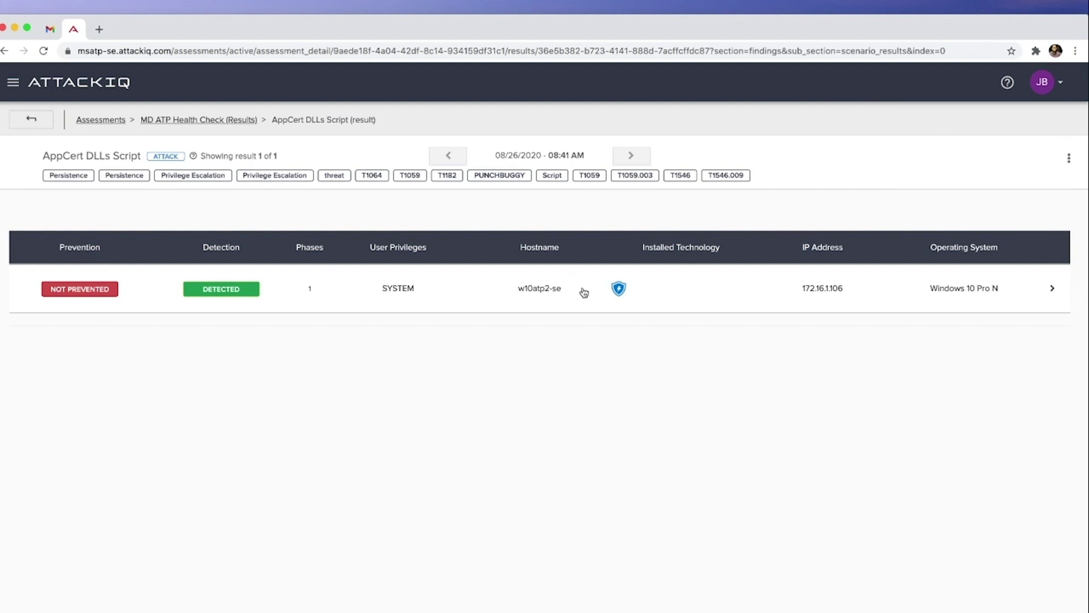
left_click(464, 300)
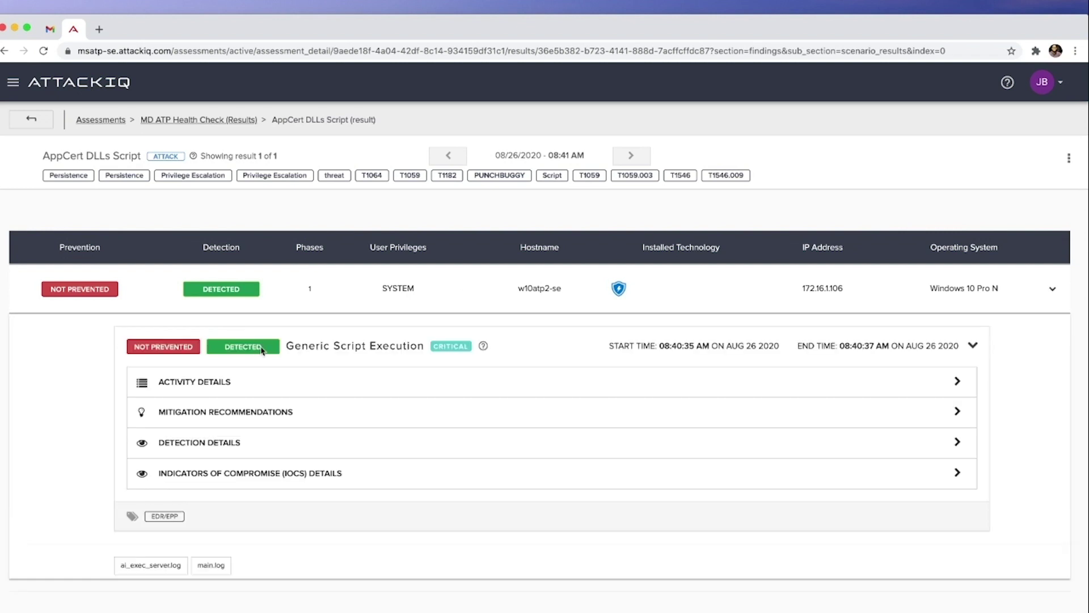
- Expand the Microsoft Defender ATP row and highlight its AppCertDLLs persistence event description
left_click(257, 442)
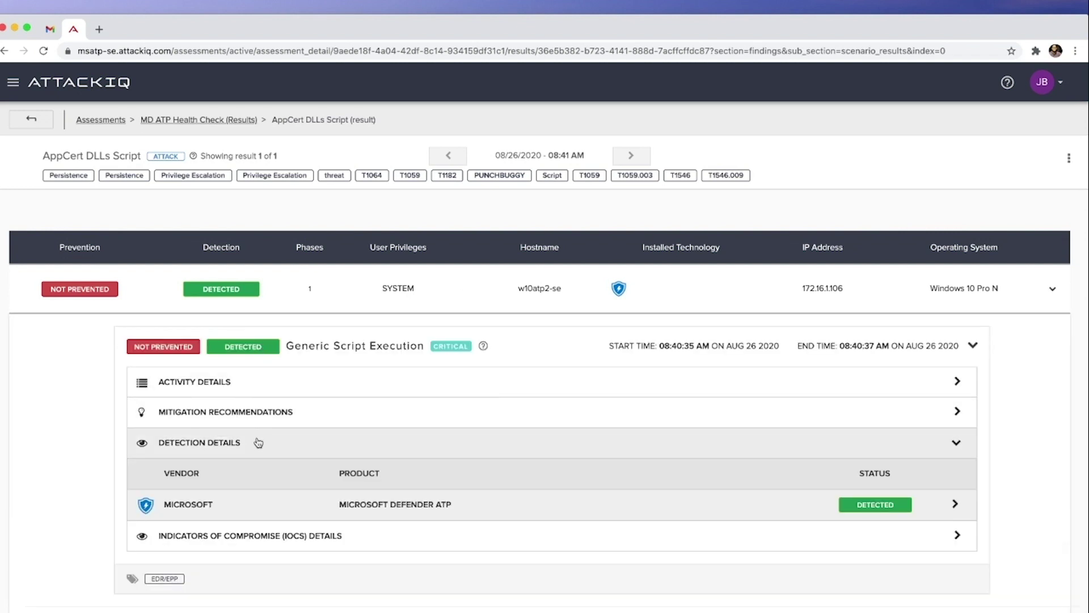
left_click(448, 505)
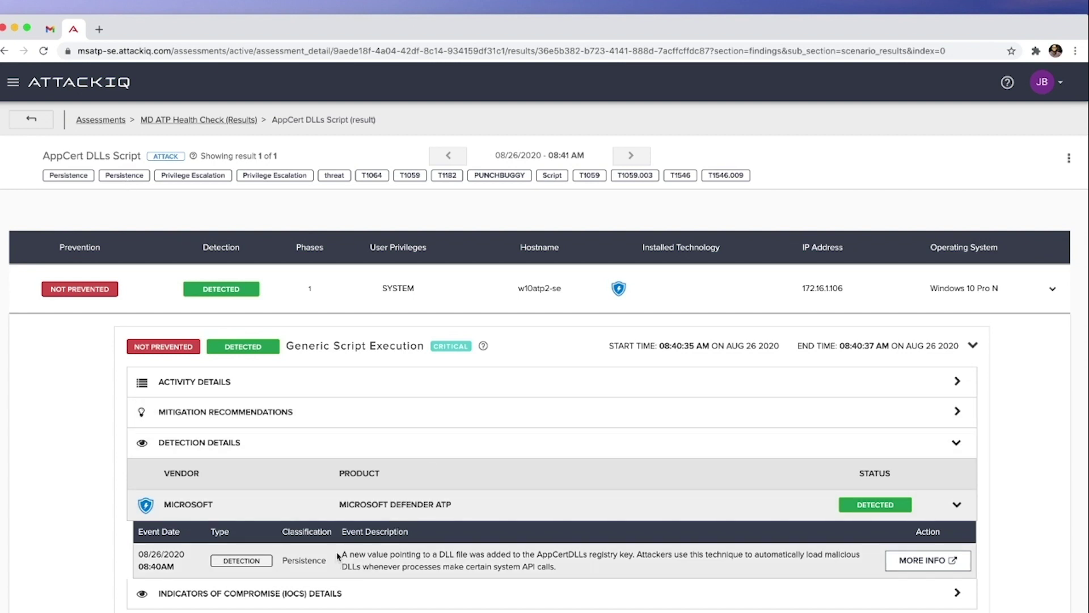
left_click_drag(344, 556, 597, 574)
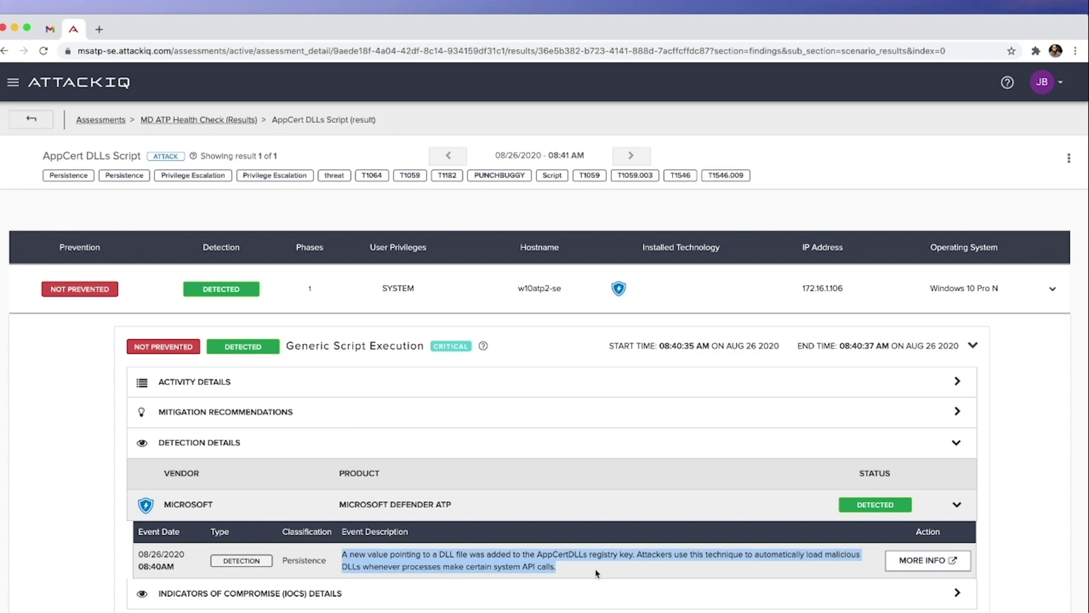
- Open the 'DLL registered under AppCertDlls' Defender alert in a new tab, then return to AttackIQ
left_click(625, 560)
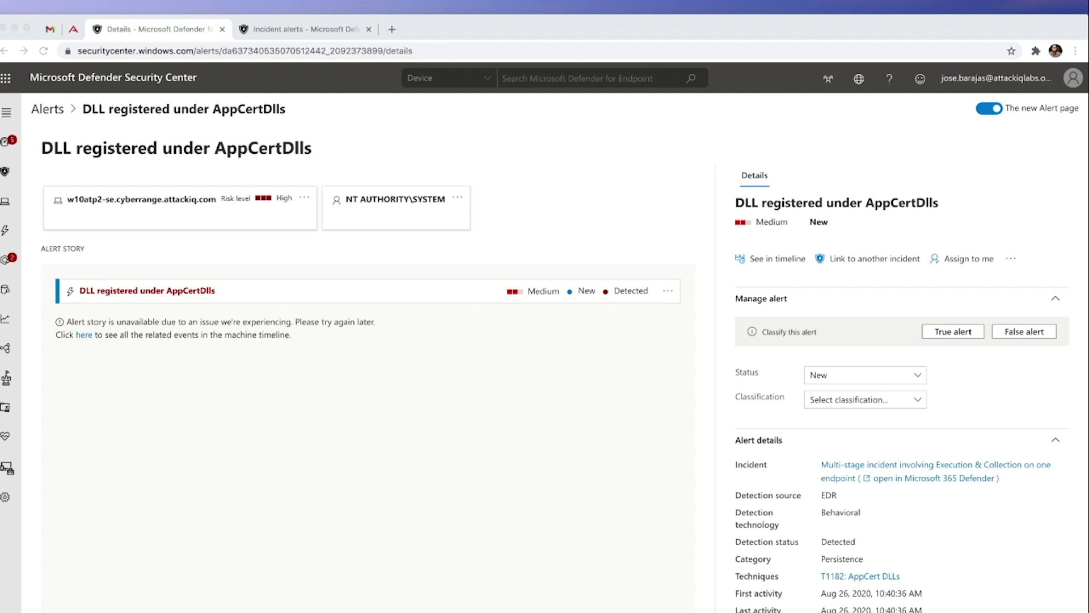
left_click(74, 29)
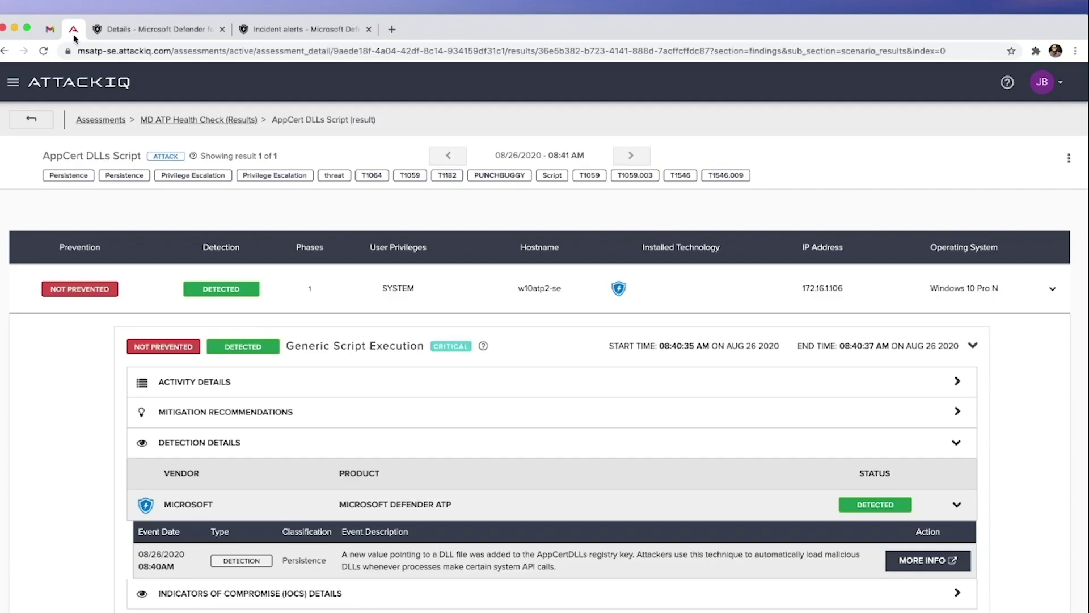
left_click(701, 383)
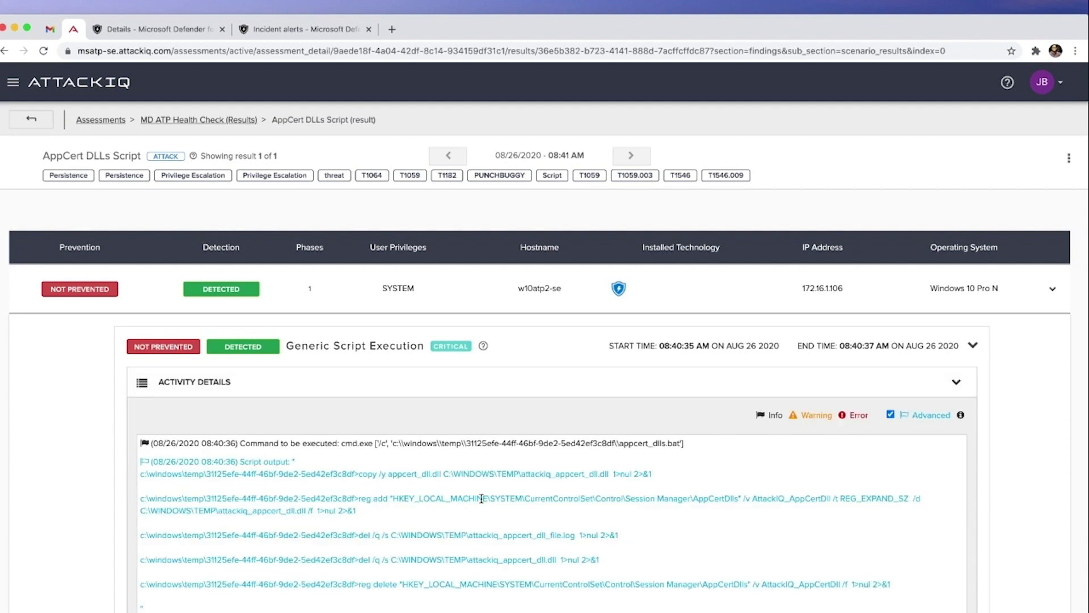
double_click(822, 499)
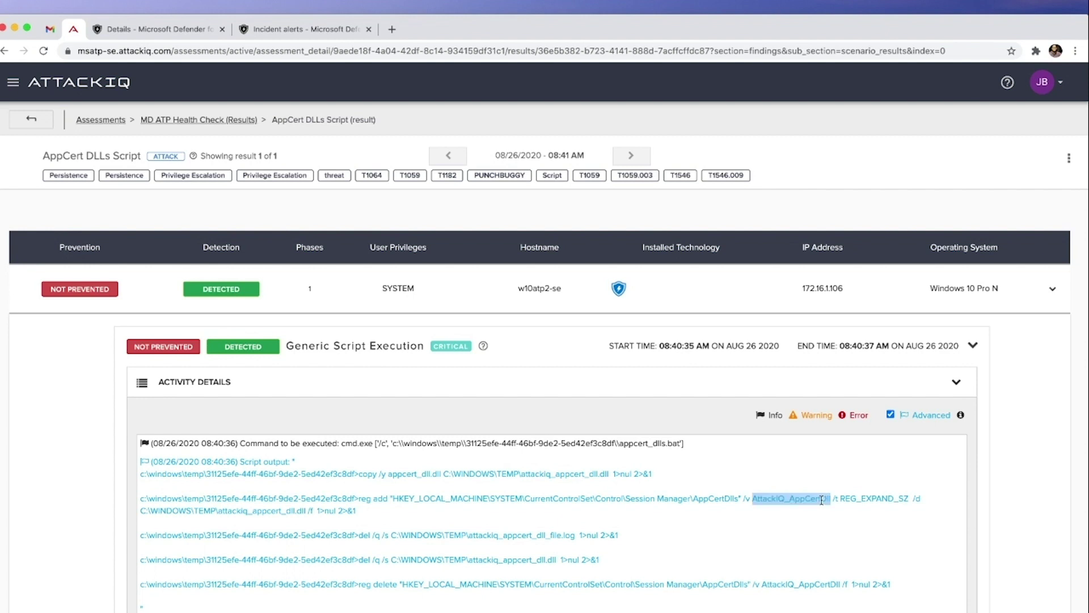
double_click(706, 499)
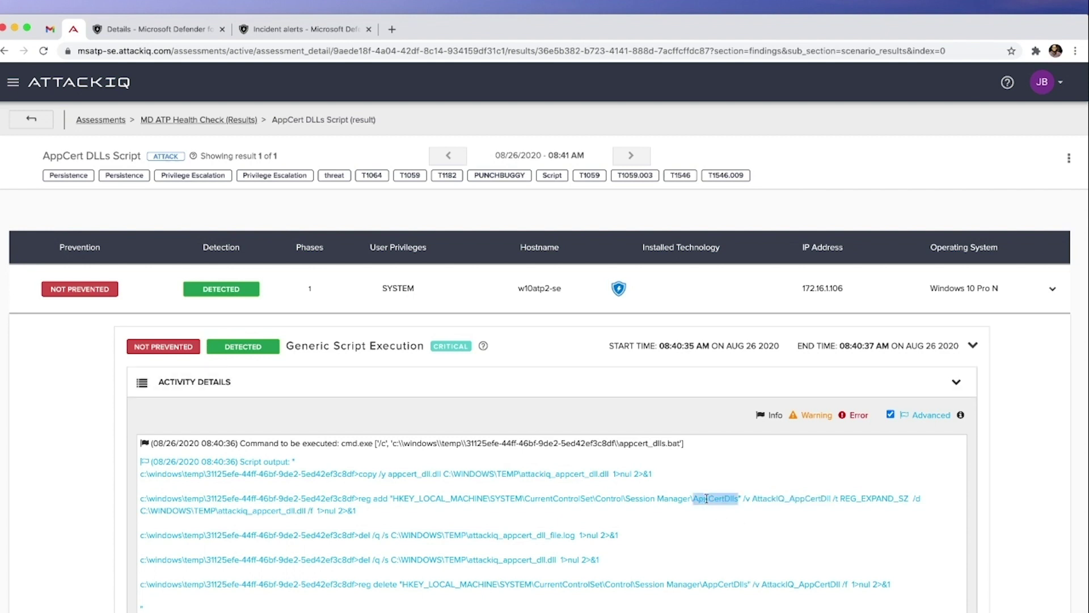
left_click(533, 381)
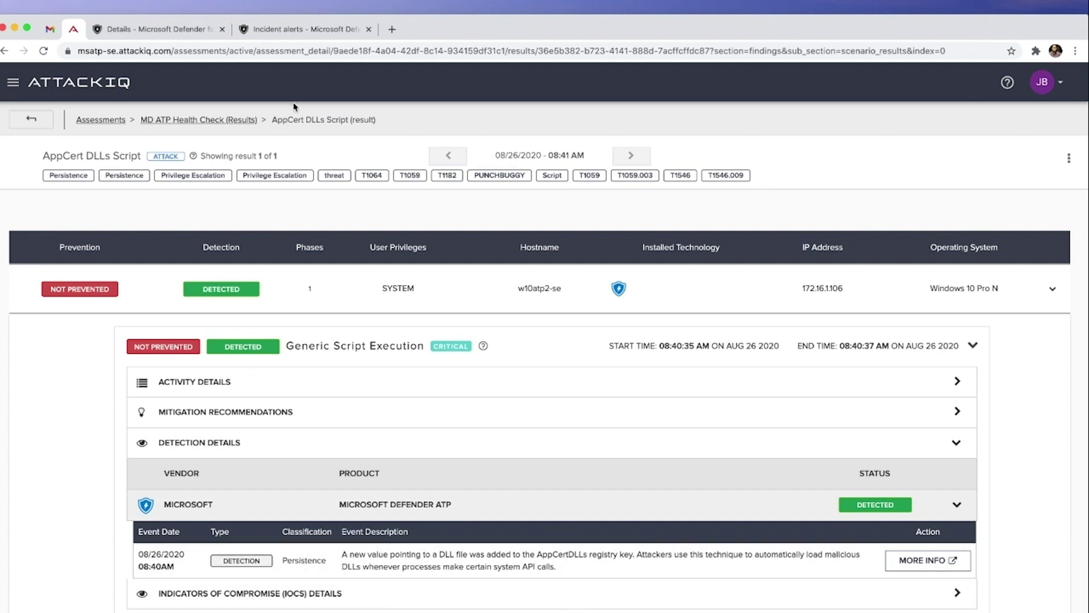
- Bring up the Defender alert for this detection and scroll through its details
left_click(140, 33)
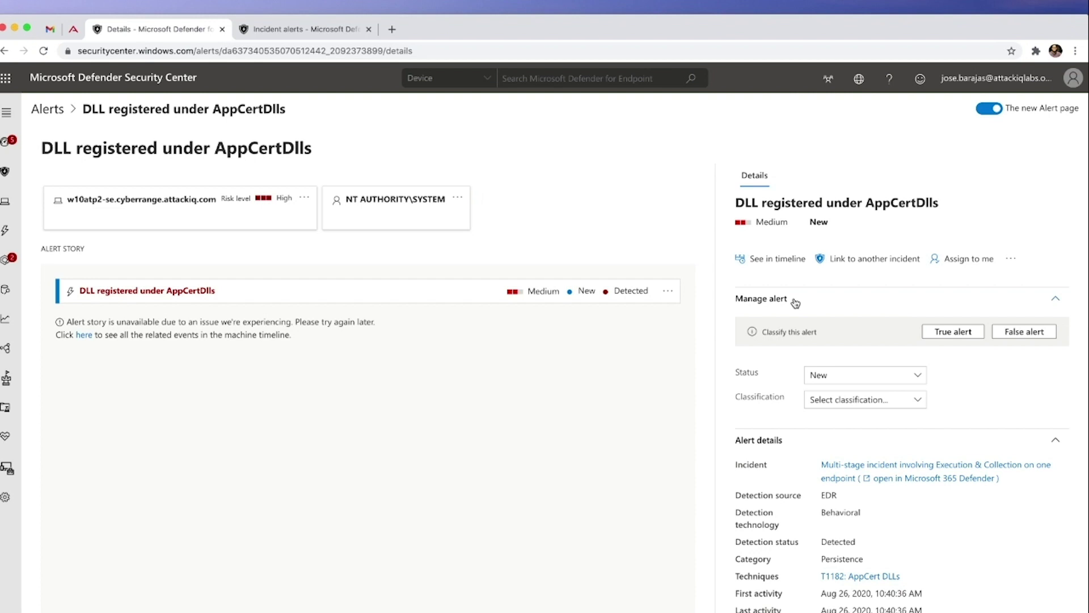
scroll(894, 497, "down", 1)
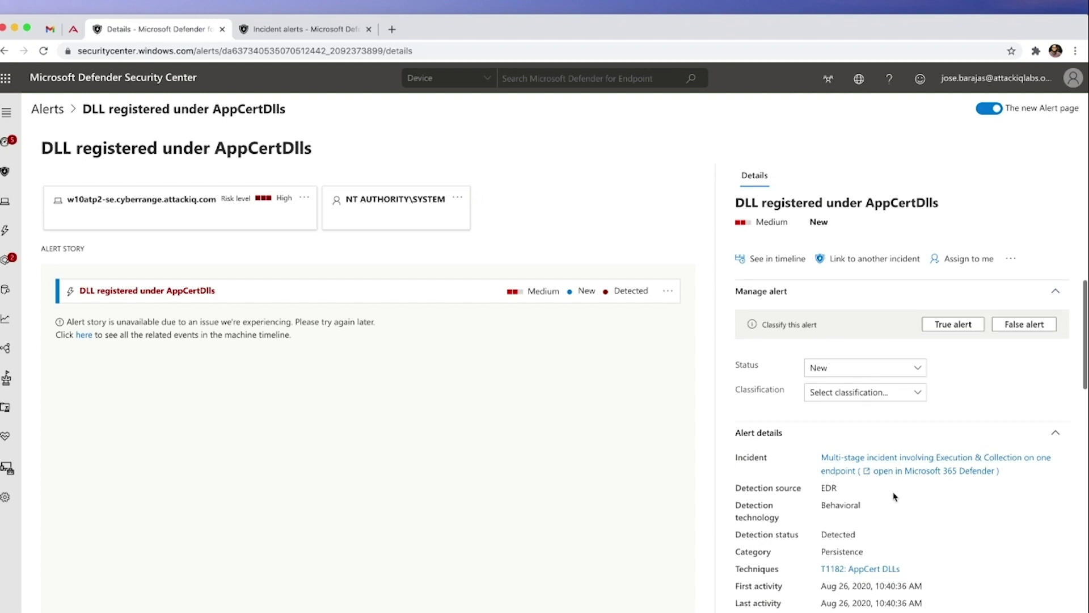
scroll(894, 496, "down", 3)
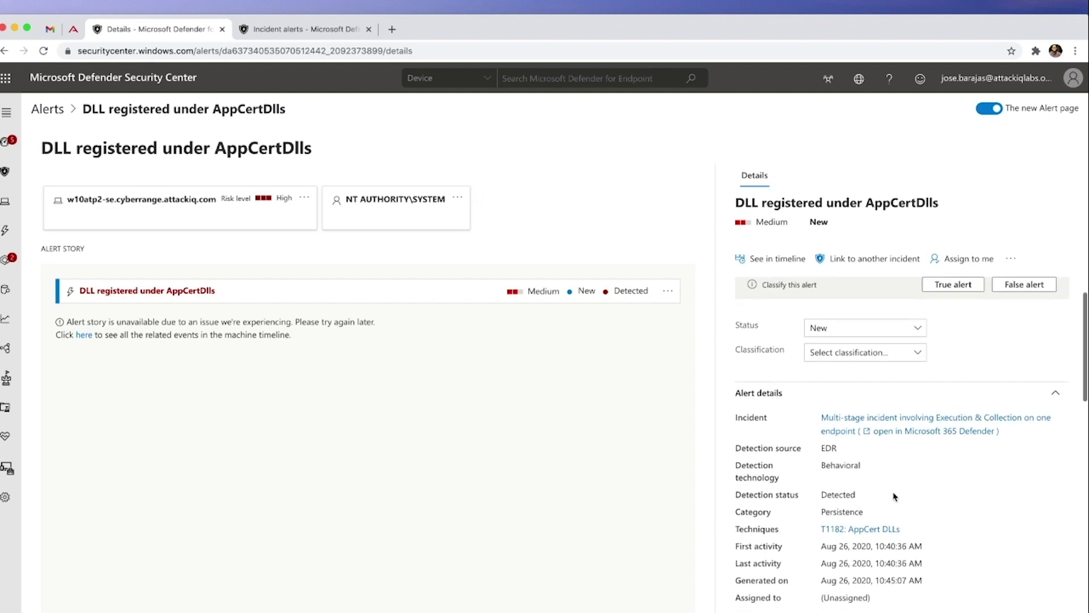
scroll(894, 497, "up", 4)
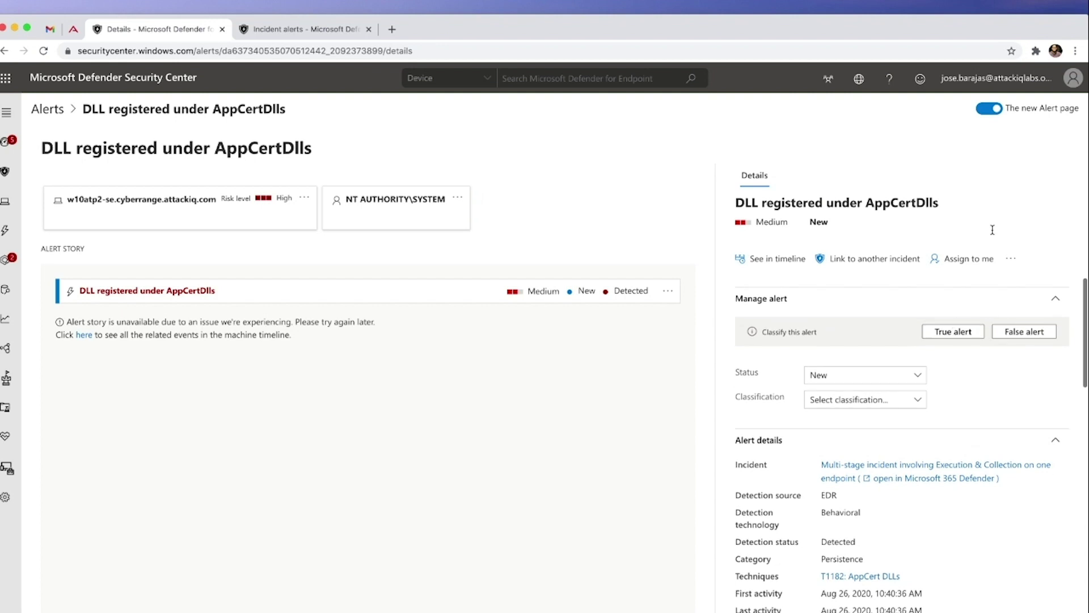
- Check the alert's extra actions, then open its linked multi-stage incident
left_click(1008, 260)
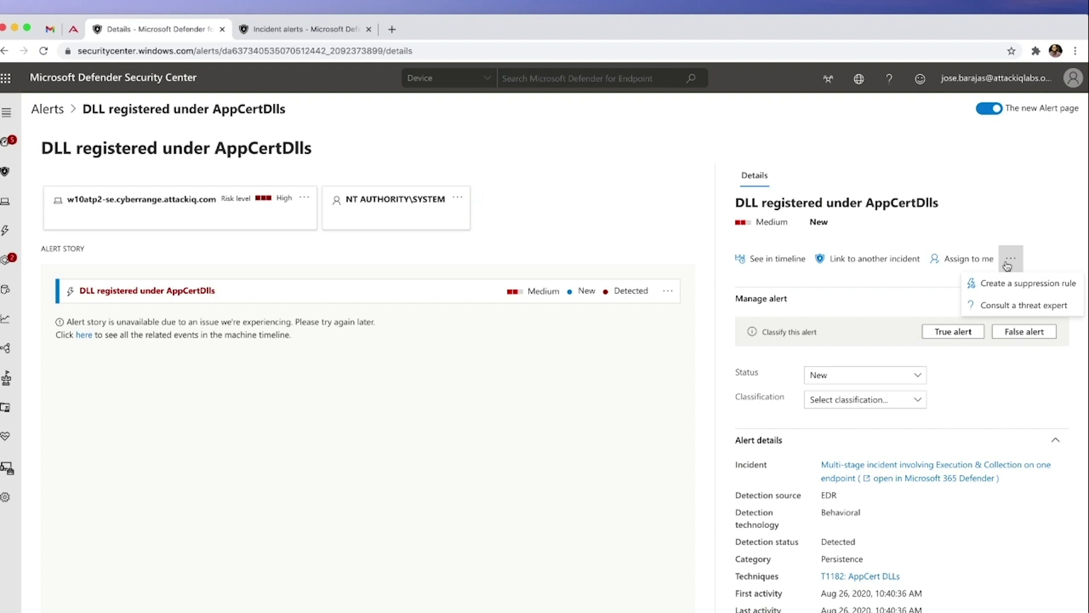
left_click(489, 431)
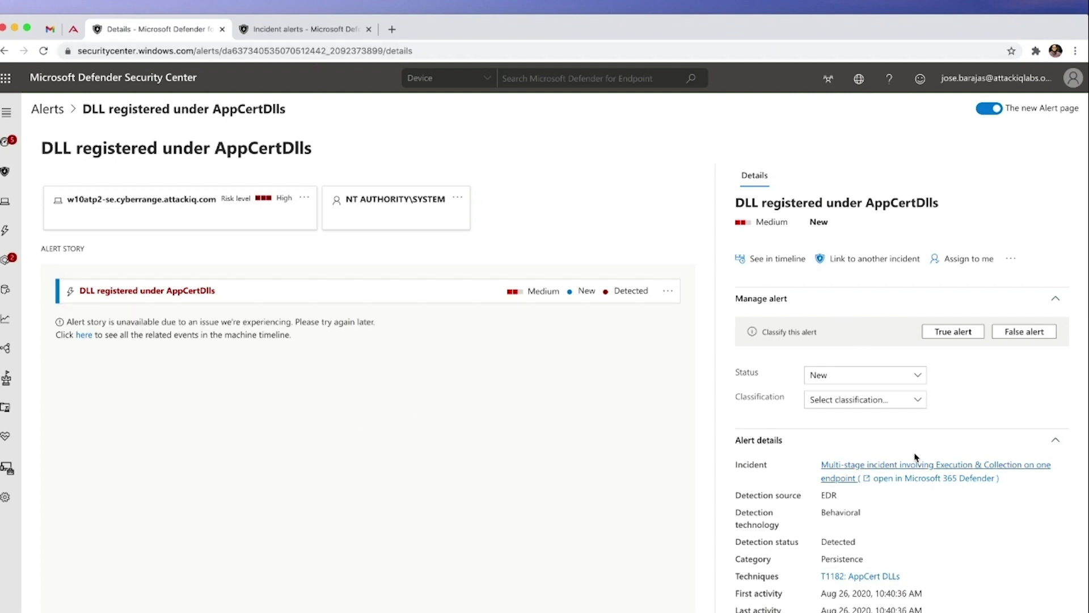
left_click(849, 470)
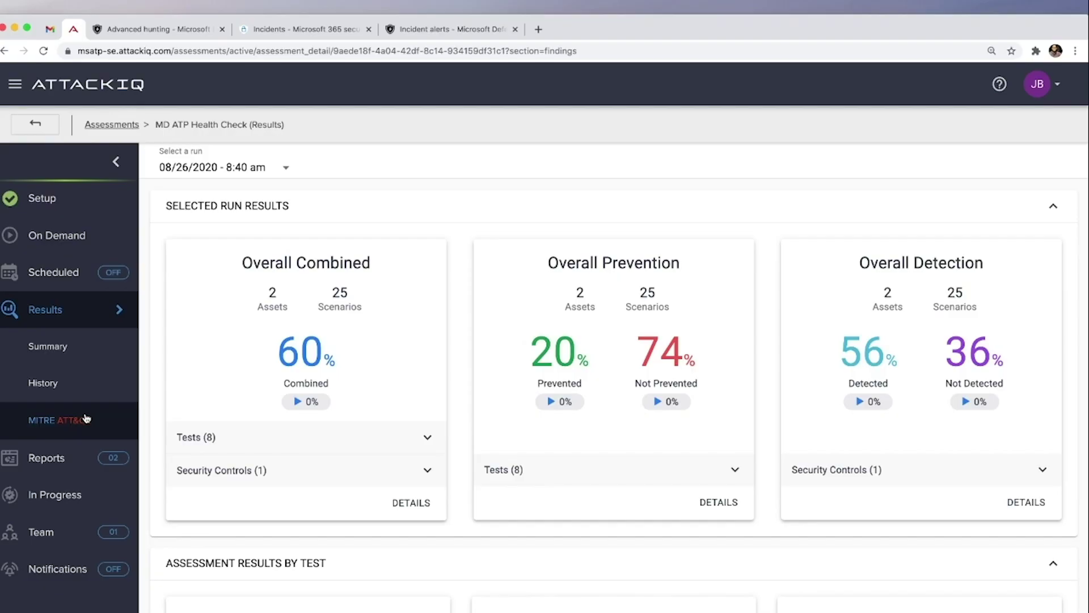
- Show the MITRE ATT&CK heatmap by Detection with subtechniques expanded (Defense Evasion 56%)
left_click(84, 419)
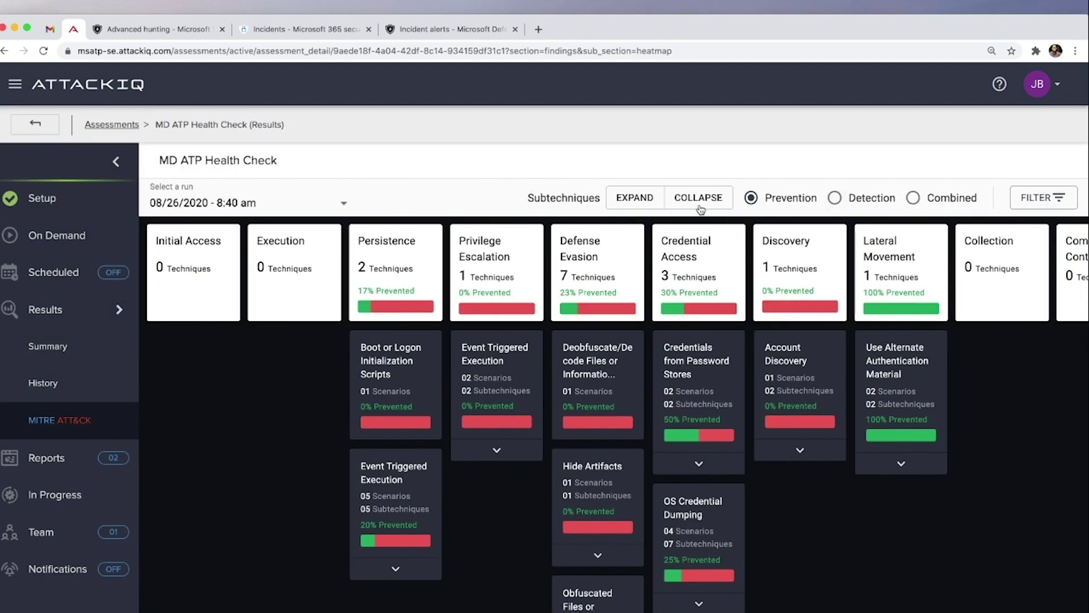
left_click(835, 199)
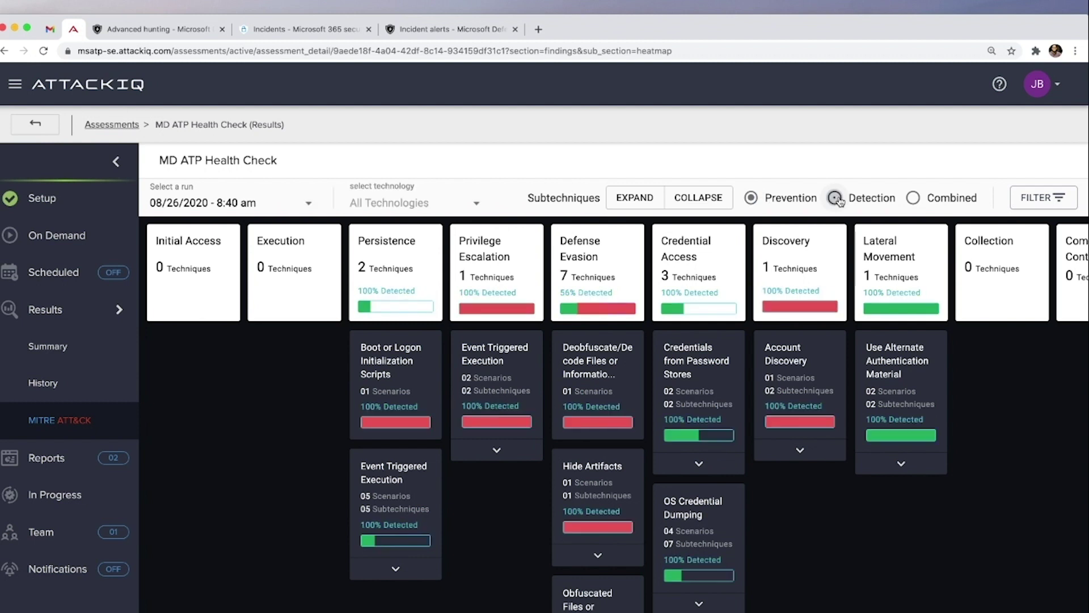
left_click(654, 203)
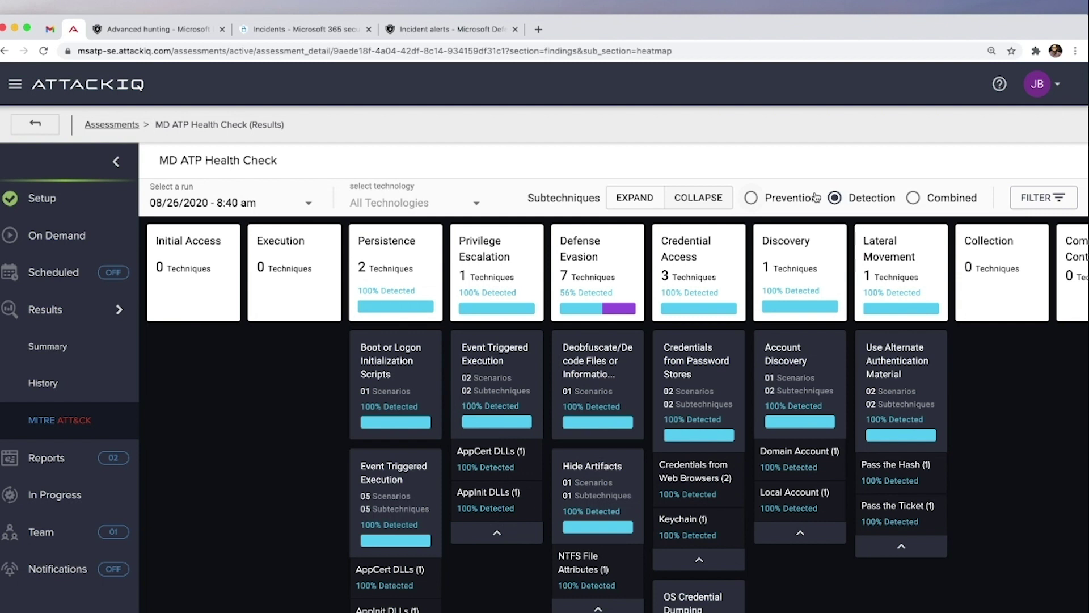
- Switch the heatmap to Combined results: Defense Evasion 56%, other tactics 100%
left_click(912, 197)
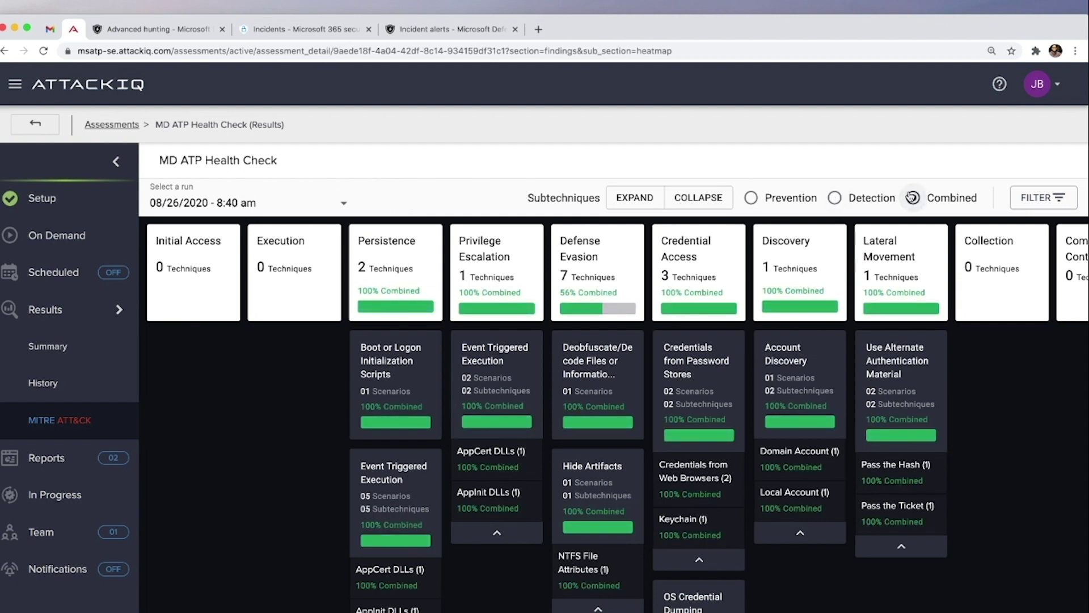